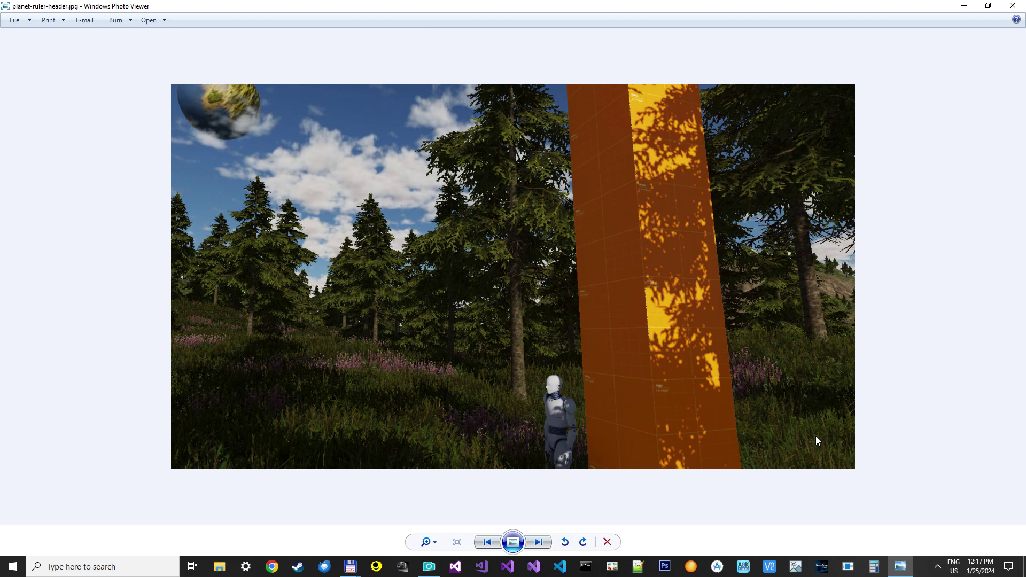
- Switch to MAX Easy Terrain and view the island from camera C4
click(797, 566)
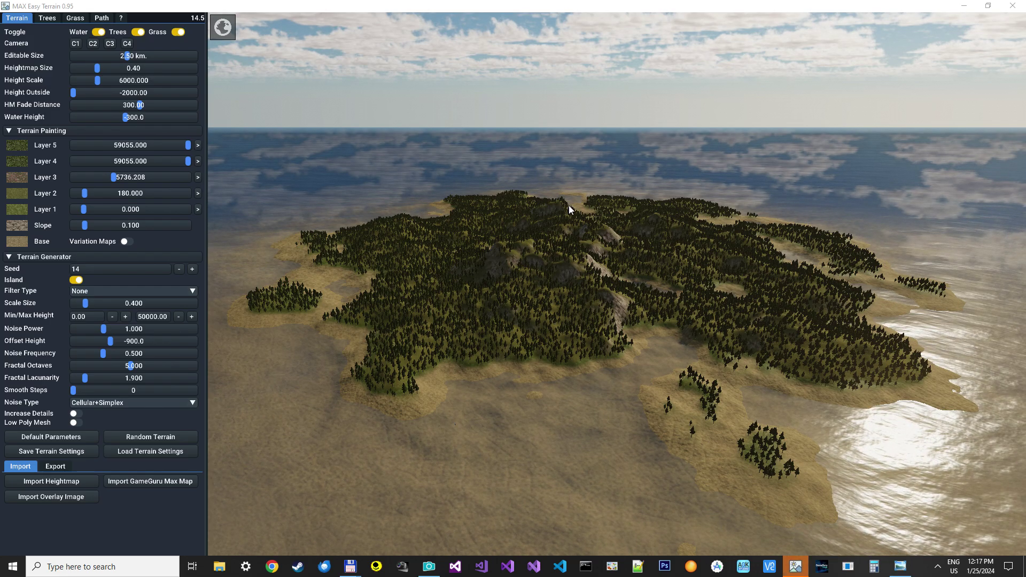
click(125, 43)
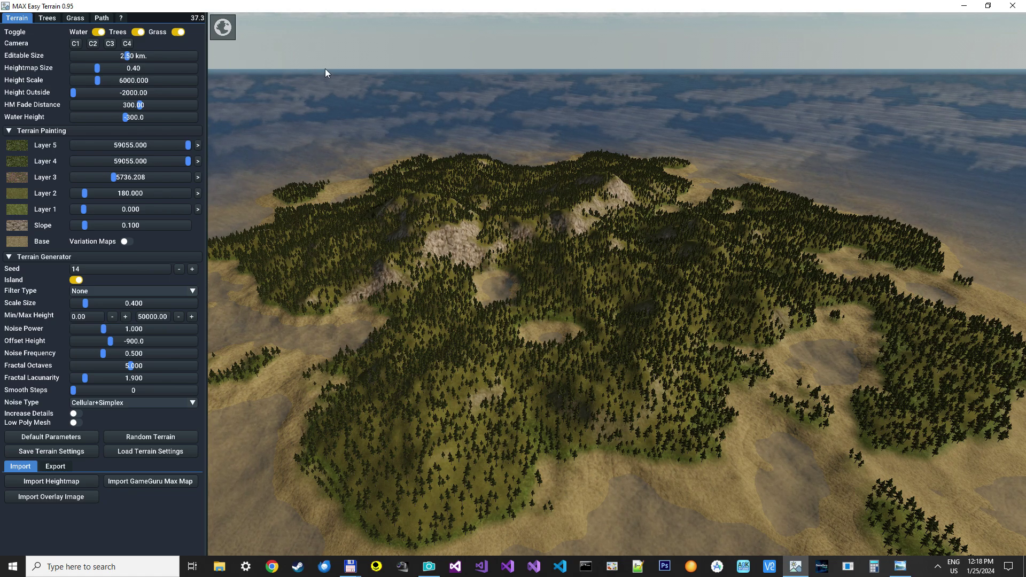
- Enable the experimental Planet Generator and create a planet from the current terrain with 2048x2048 textures
click(122, 19)
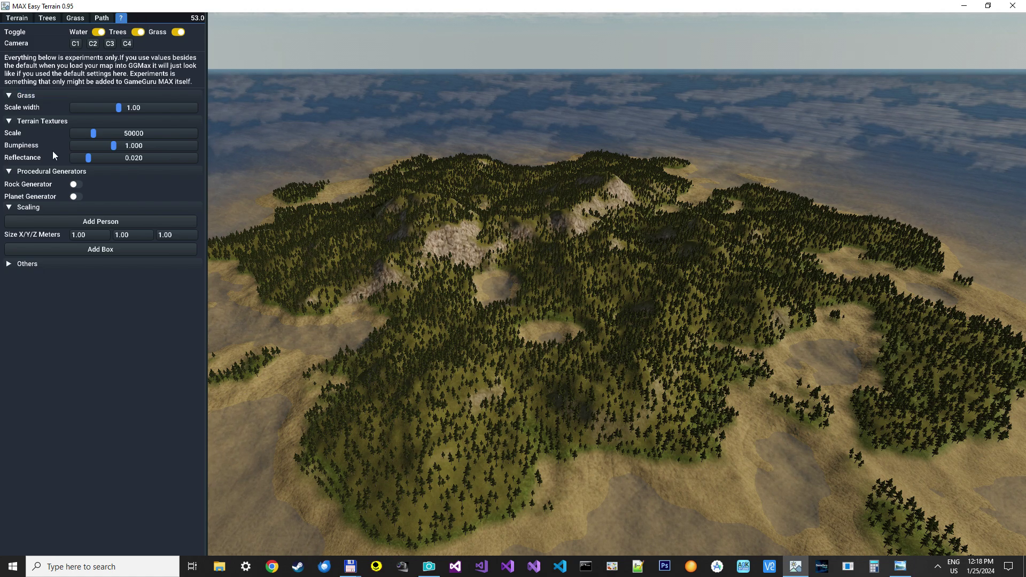
click(75, 198)
click(75, 198)
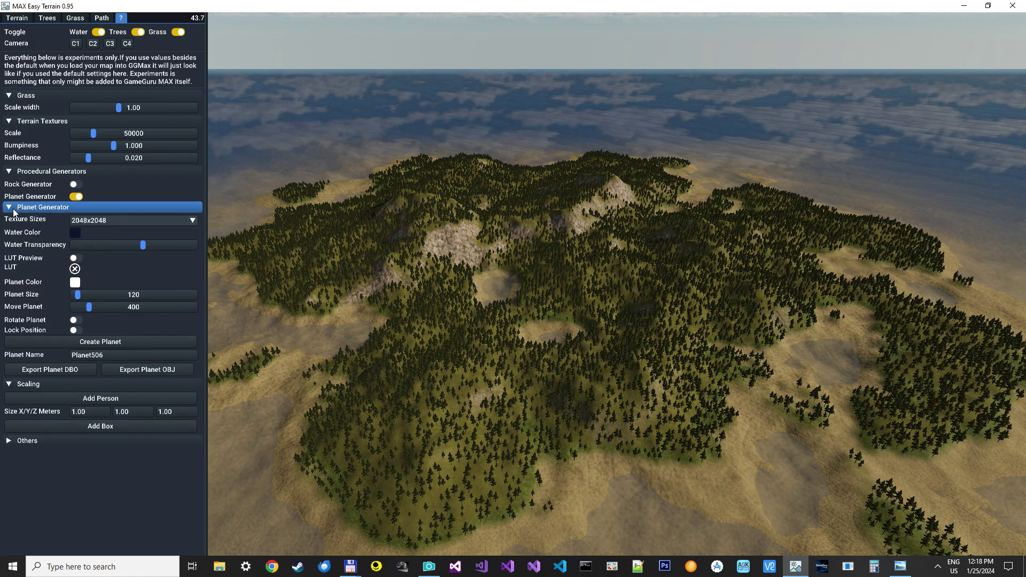
click(103, 341)
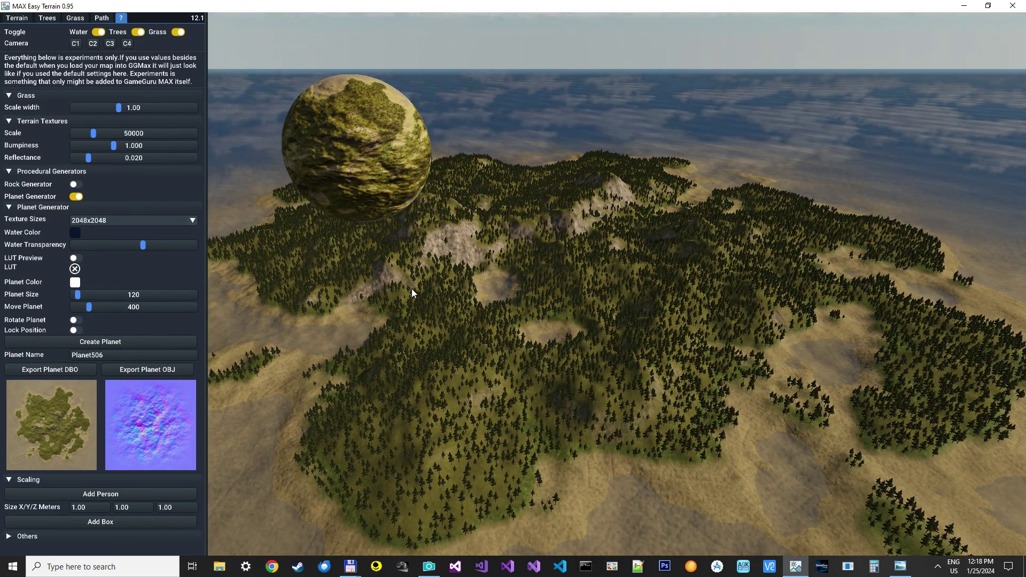
- Turn on planet rotation, and recreate the planet with a much lower water transparency value
click(75, 320)
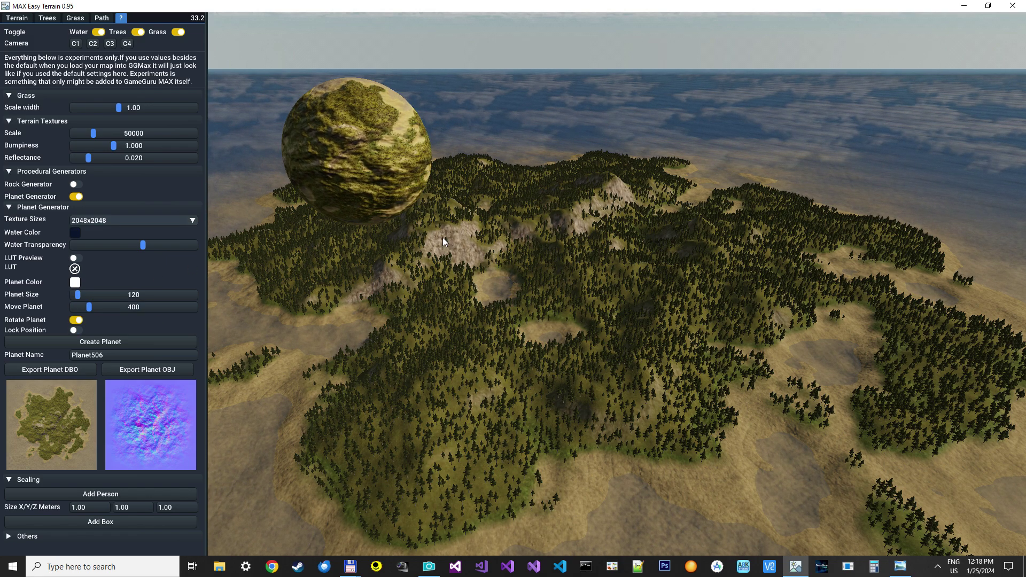
click(85, 244)
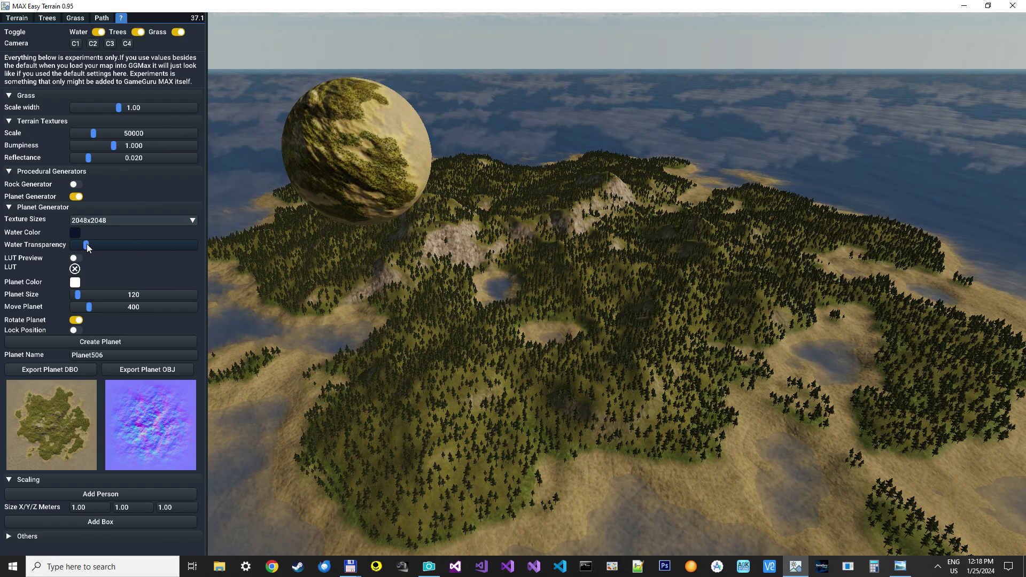
click(93, 342)
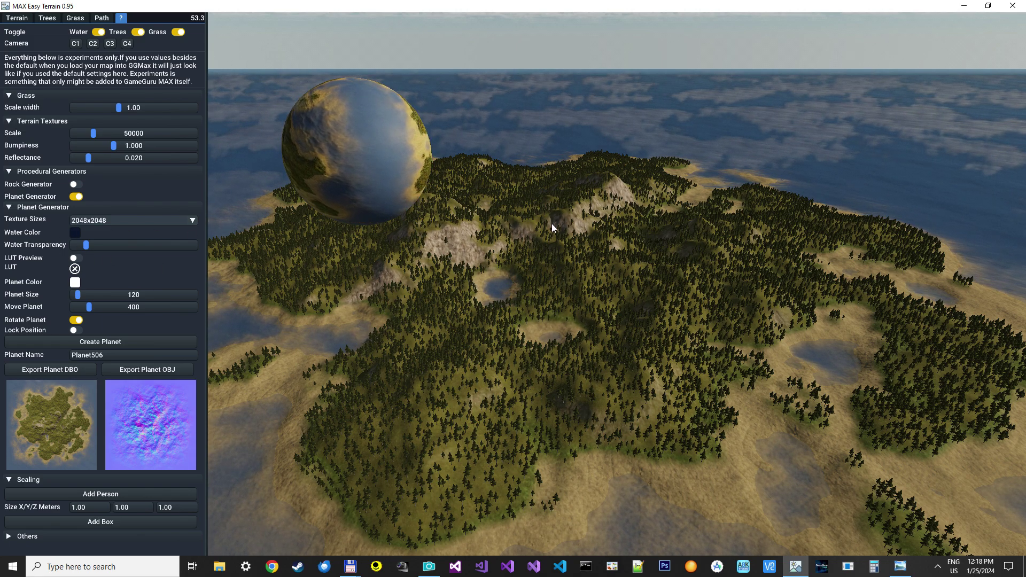
mouse_move(555, 226)
right_down()
mouse_move(529, 185)
mouse_move(558, 220)
right_up()
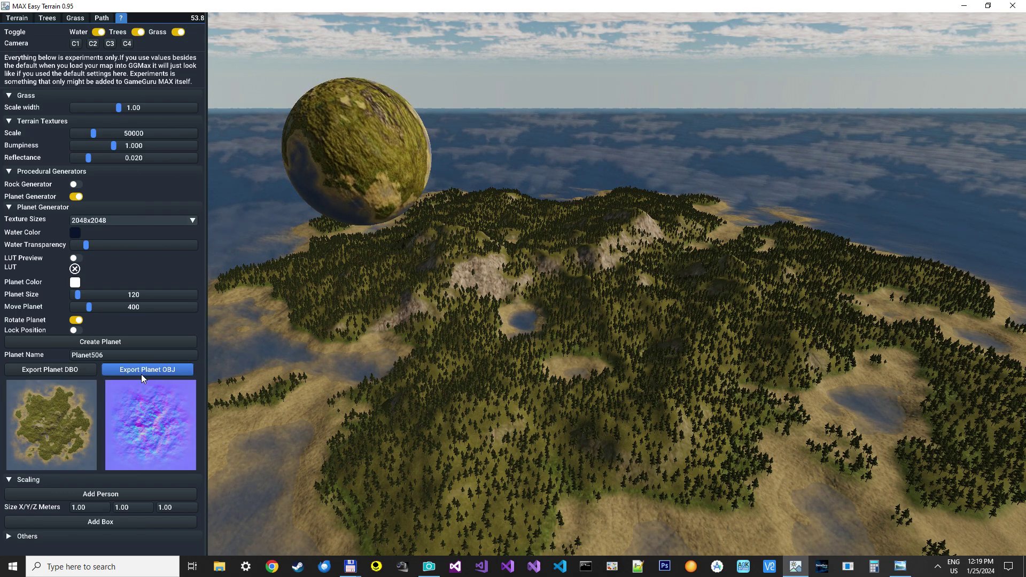
click(49, 369)
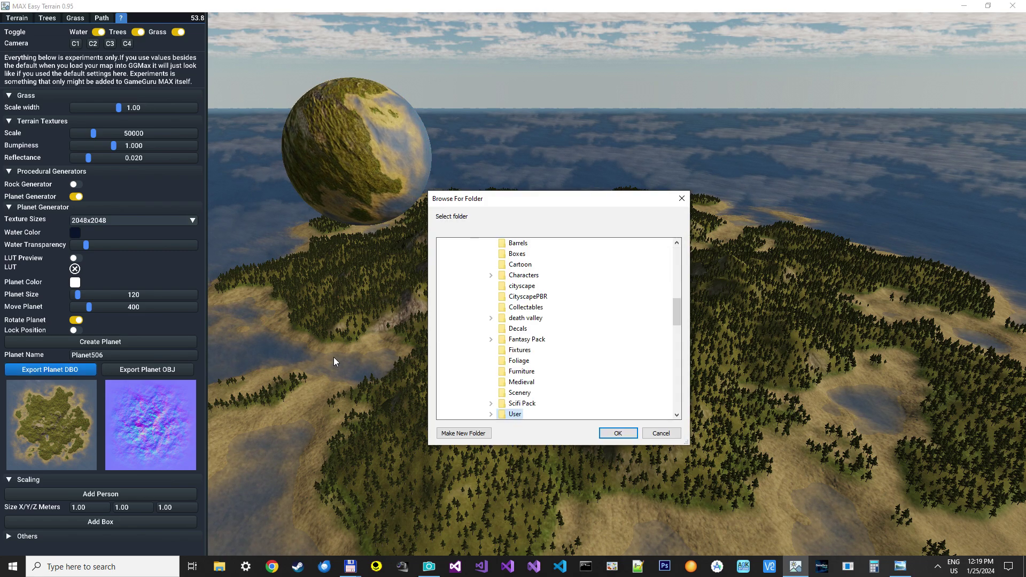
scroll(534, 326, down, 2)
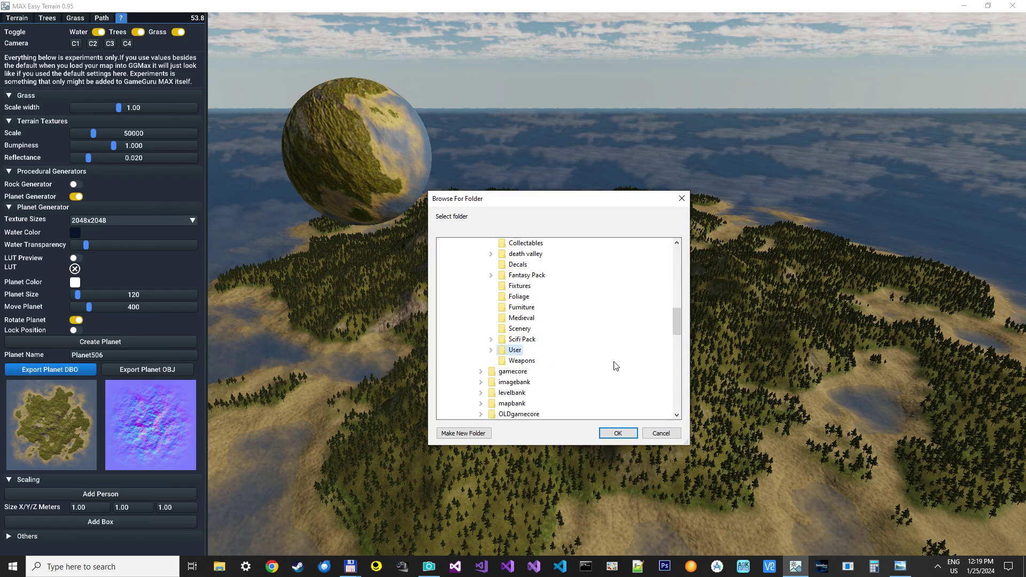
click(661, 433)
- Name the planet BluePlanet and export it as a DBO into the User folder
drag(124, 356, 19, 355)
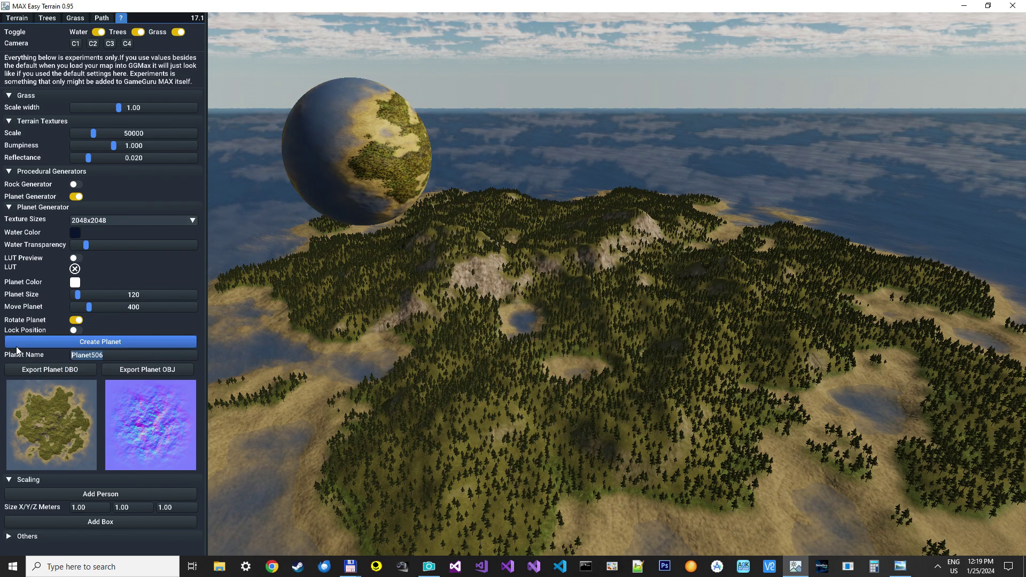
text(BluePlanet)
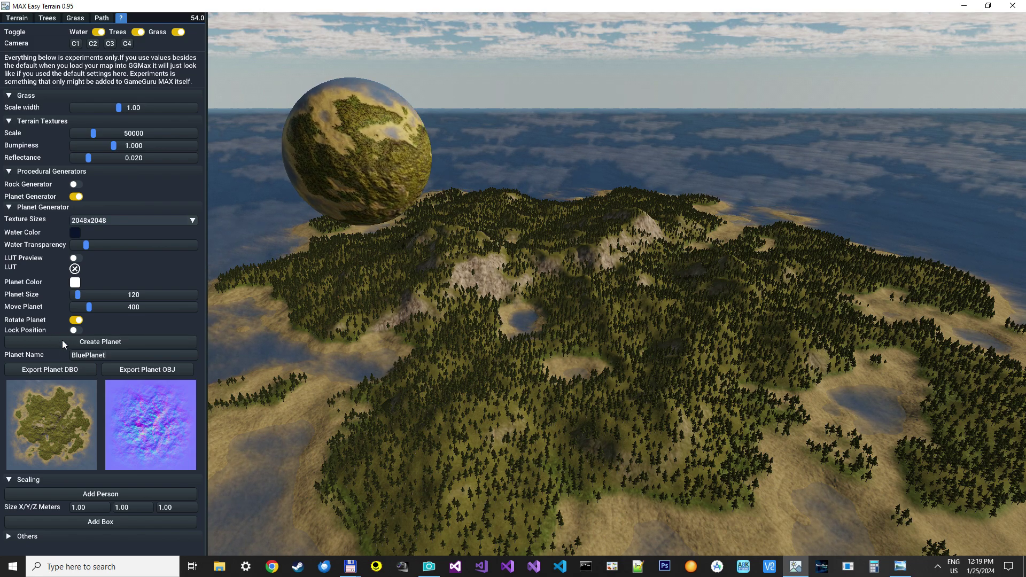
click(58, 368)
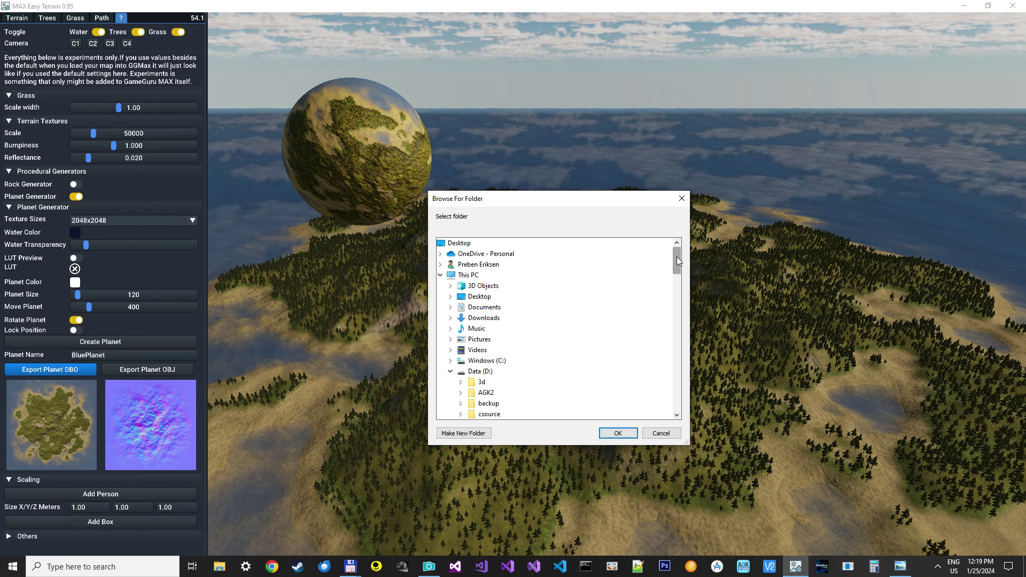
drag(677, 257, 678, 328)
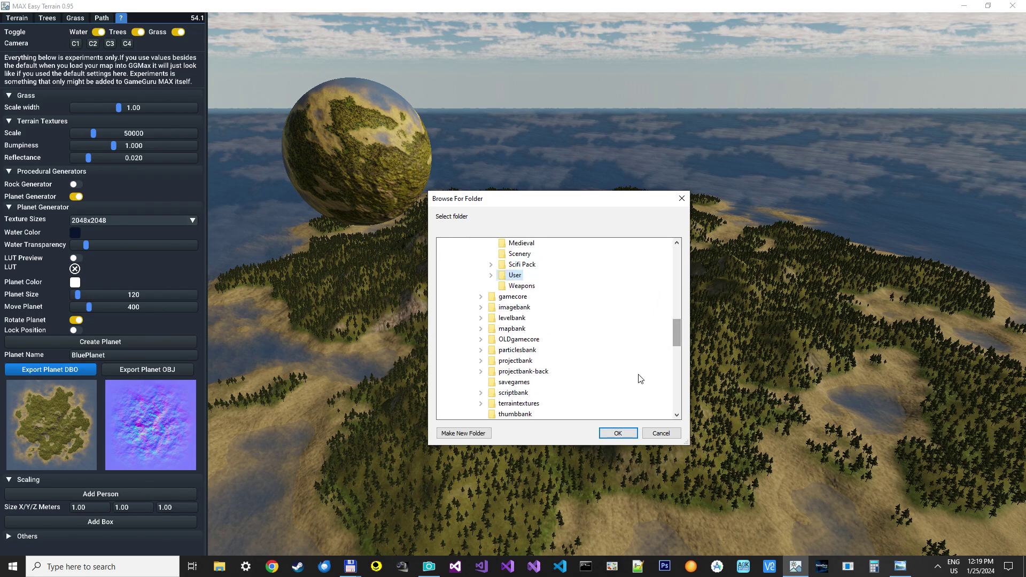
click(618, 433)
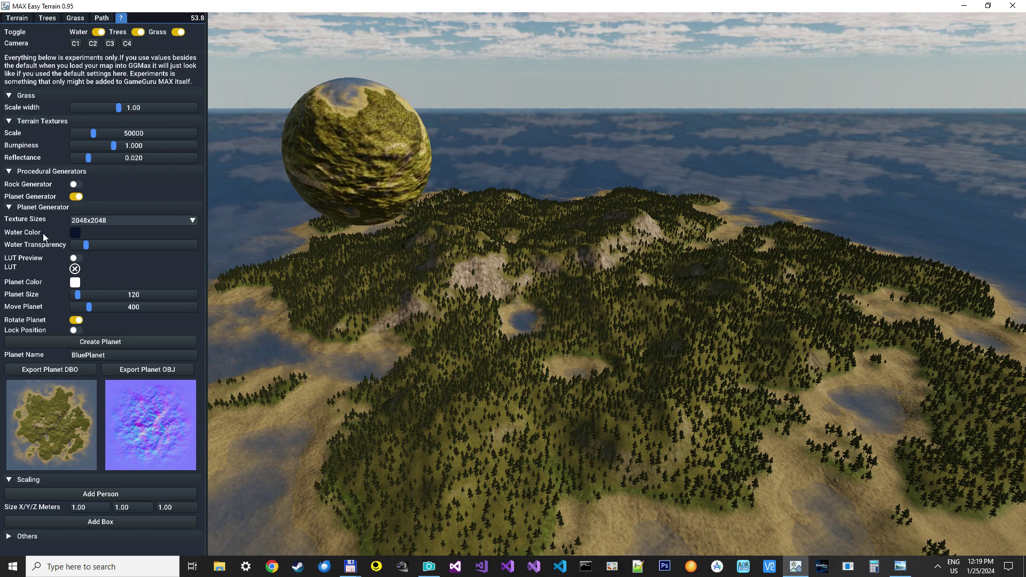
- Change the water color to dark green and recreate the planet with it
click(73, 233)
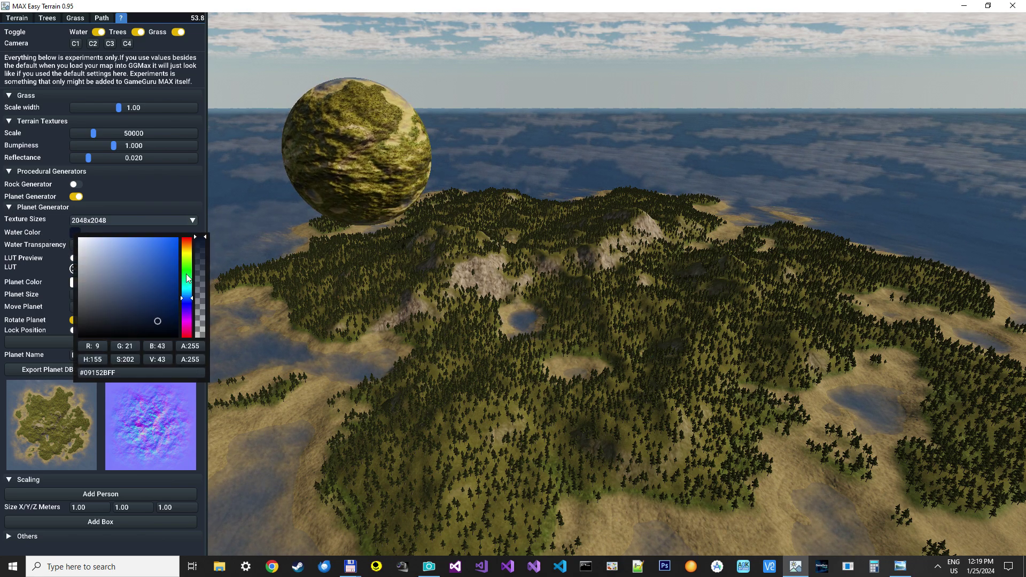
click(187, 277)
click(4, 278)
click(68, 342)
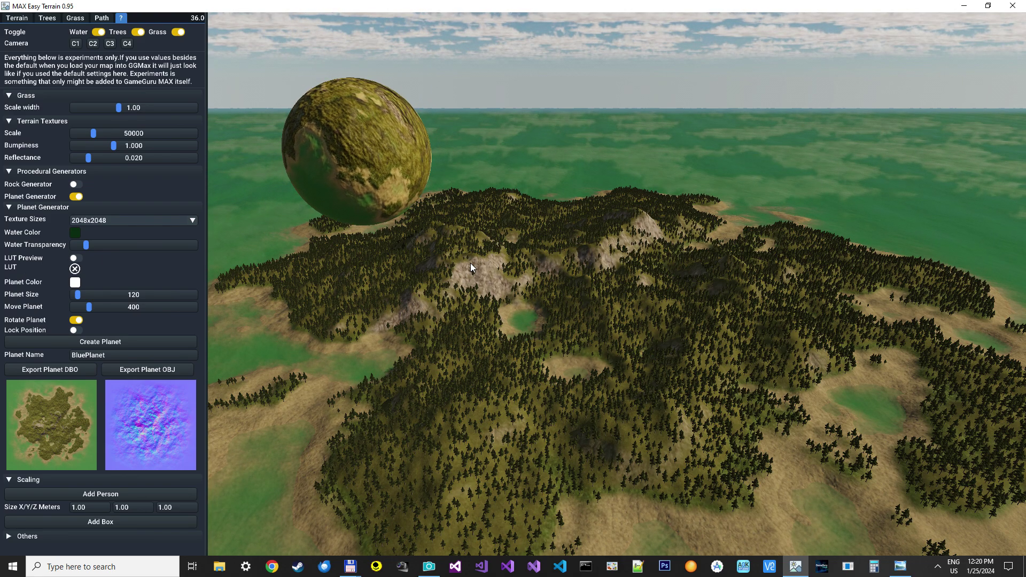
- Apply the black-and-white Chromatable LUT to the planet and recreate it
click(75, 269)
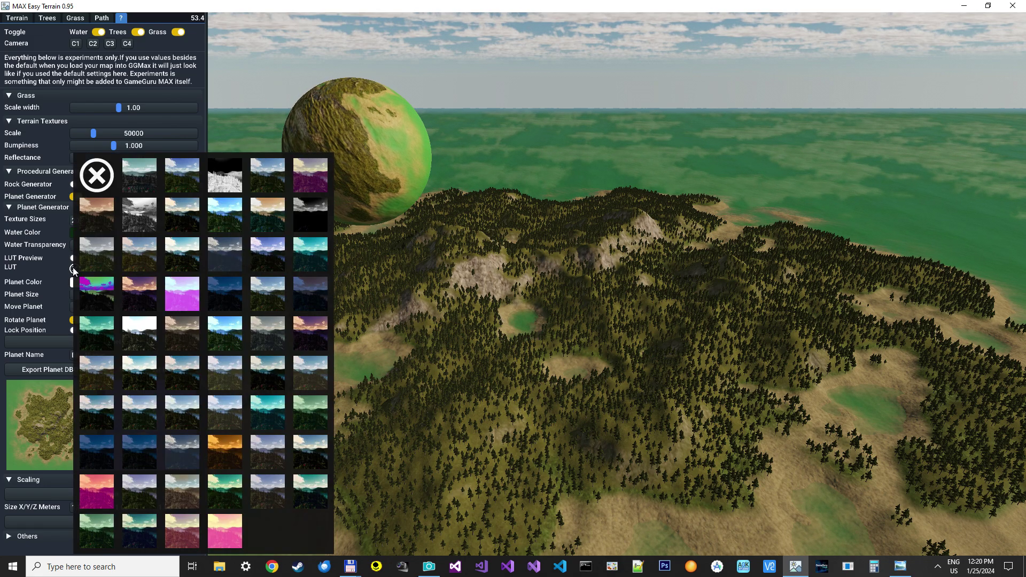
mouse_move(139, 214)
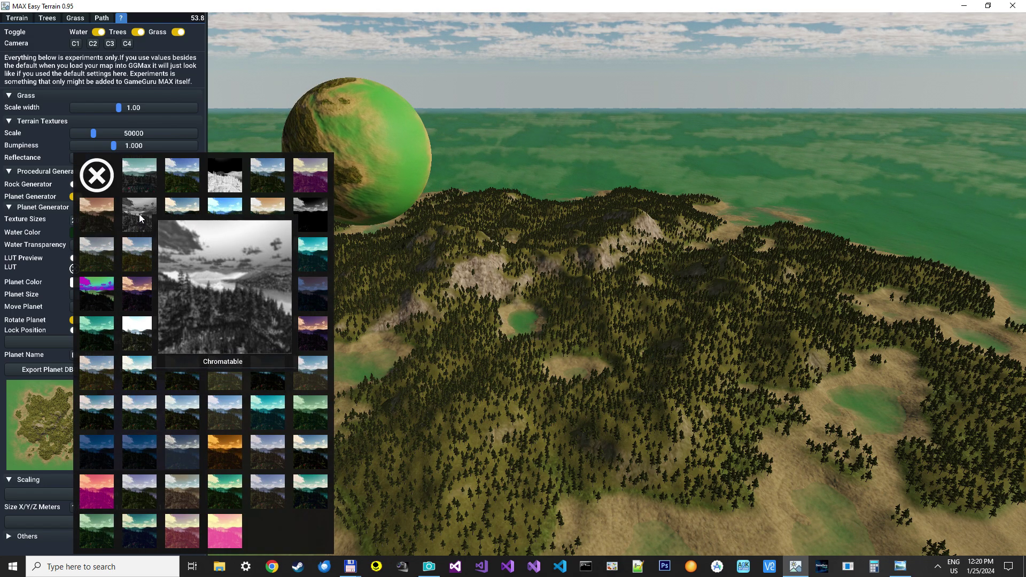
click(140, 216)
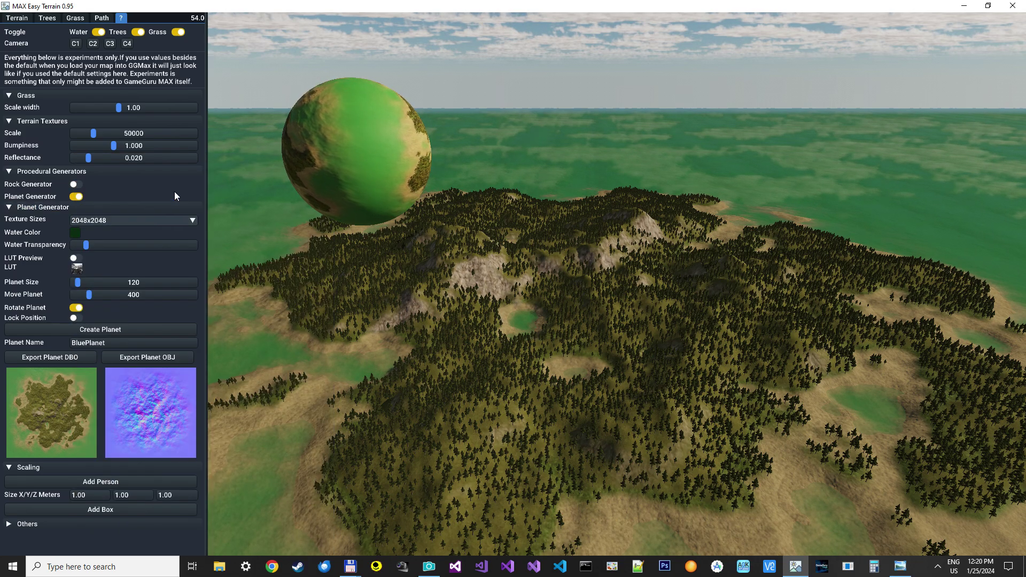
click(97, 328)
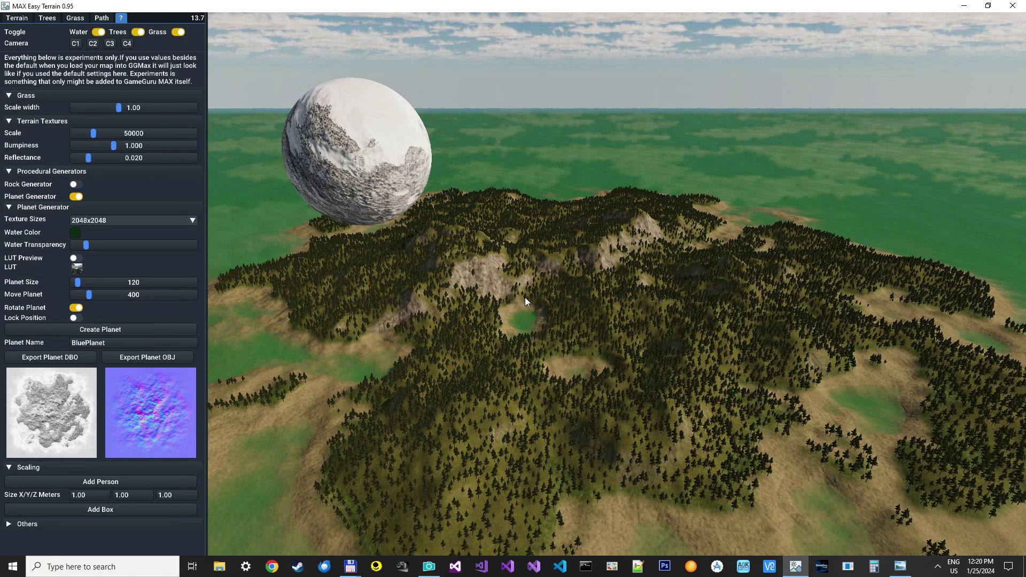
- Set Move Planet to 20000 and Planet Size to 4000, viewing the planet from treetop height
key(w)
right_drag(526, 298, 479, 278)
key(w)
key(w)
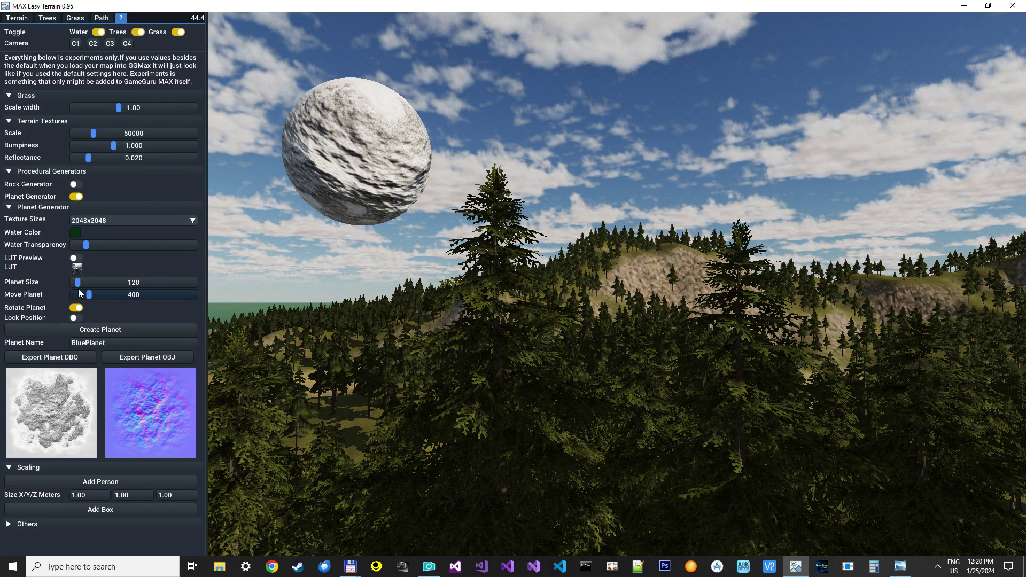
double_click(121, 295)
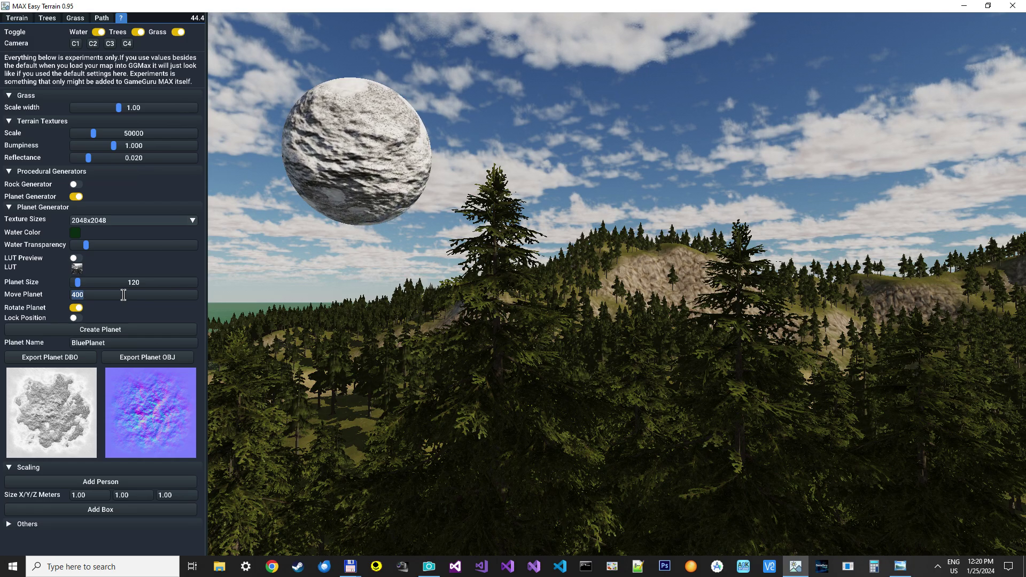
text(20000)
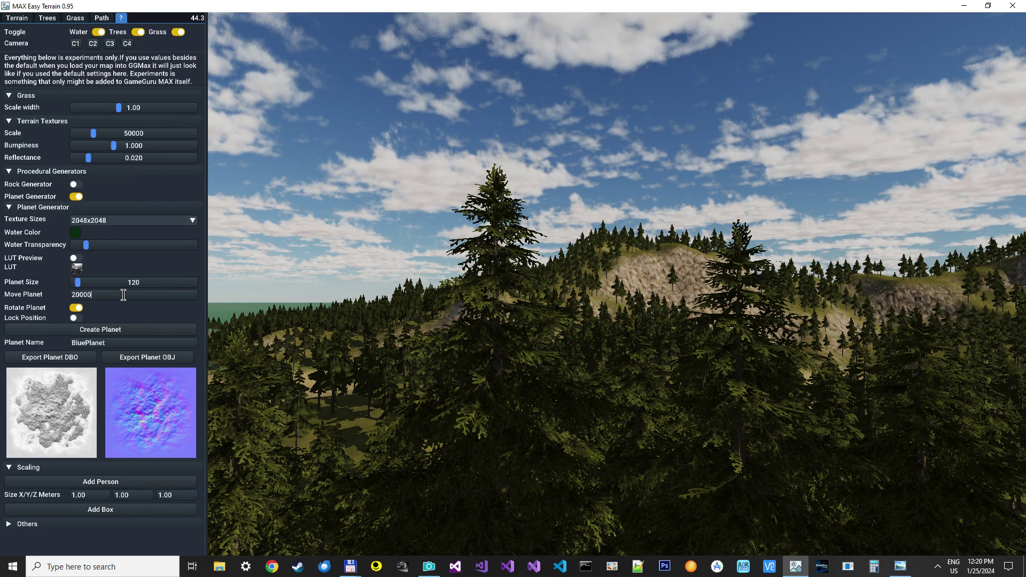
key(Return)
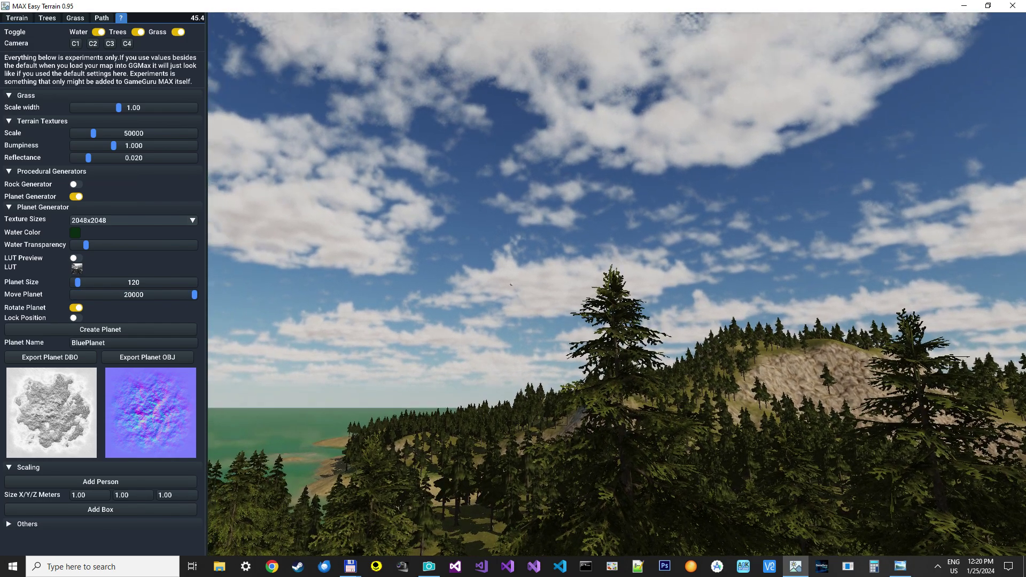
right_drag(510, 284, 509, 277)
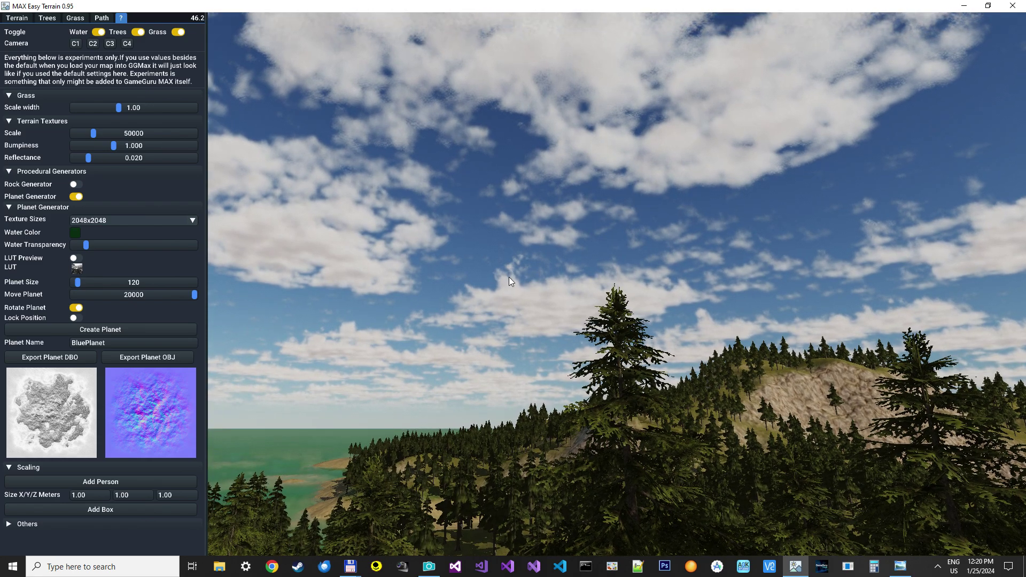
double_click(132, 280)
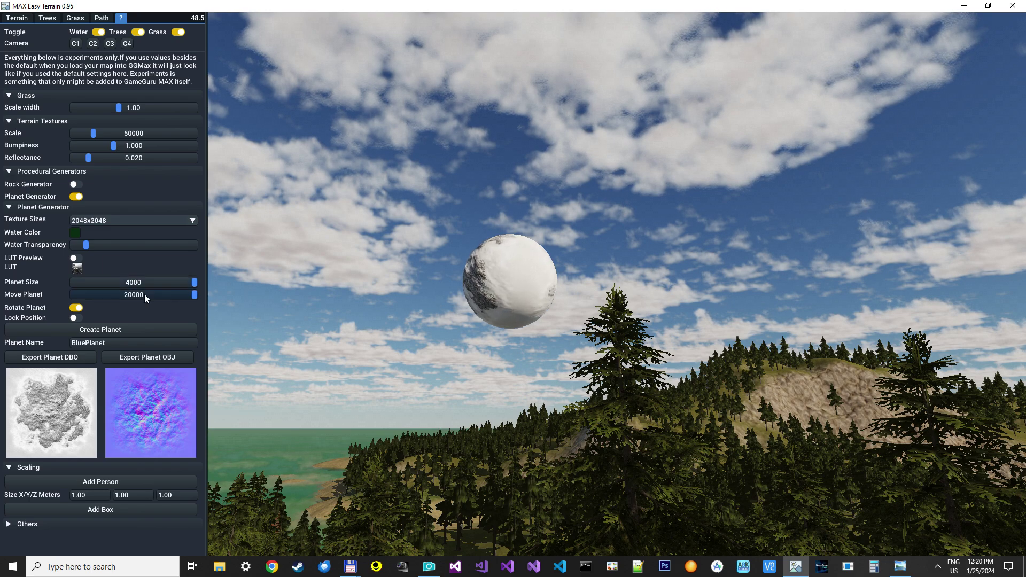
- Set Move Planet to 200000 and Planet Size to 40000
double_click(147, 295)
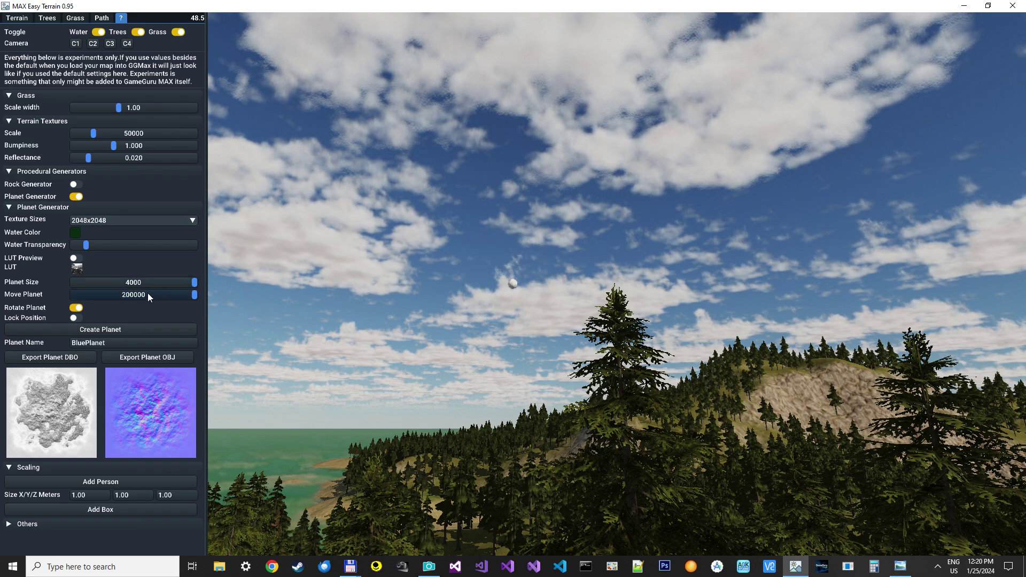
double_click(156, 283)
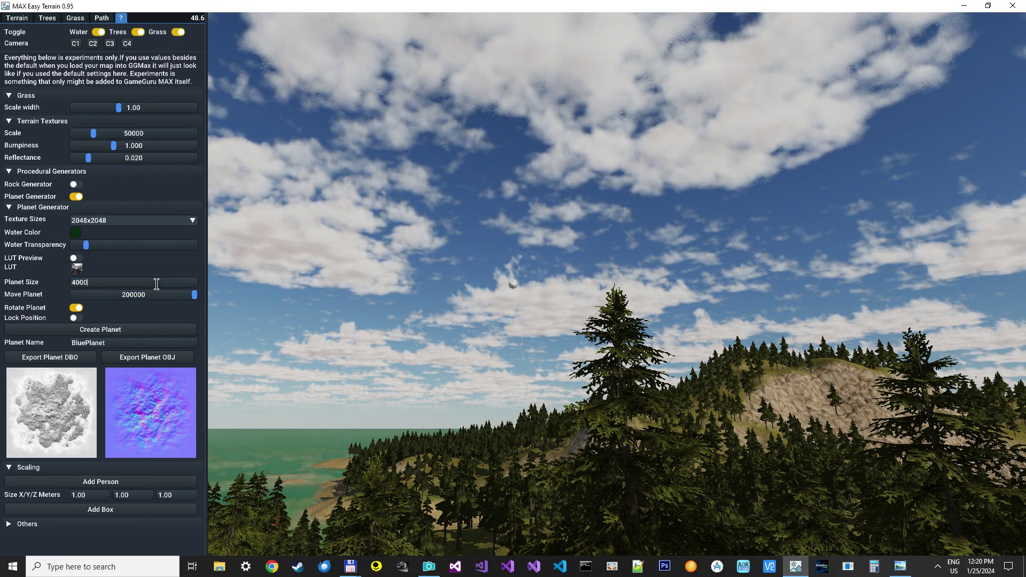
text(0)
key(Return)
- Examine how the distant planet looks against the clouds and between the trees from near ground level
right_drag(481, 291, 444, 241)
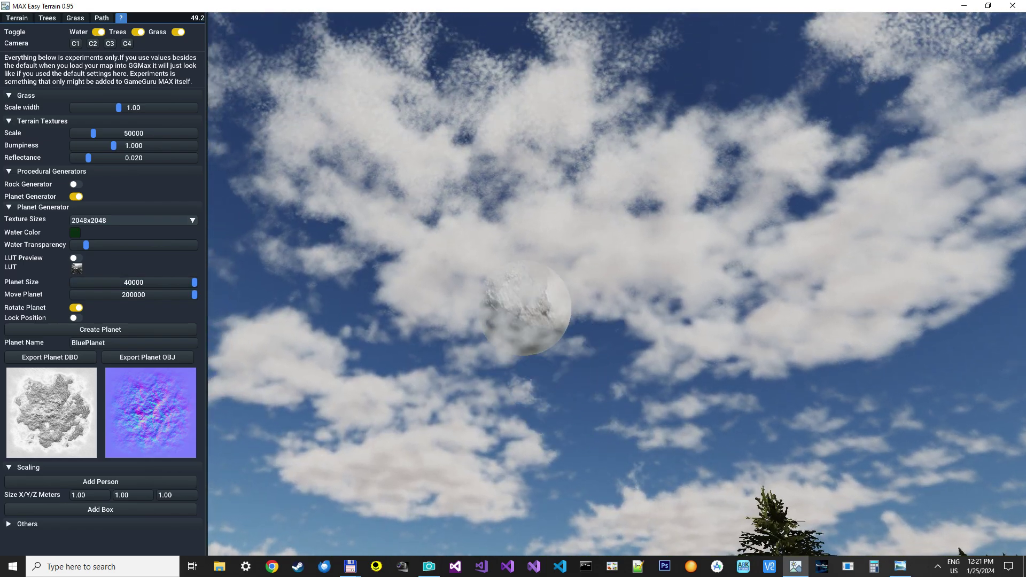
right_drag(566, 369, 506, 324)
right_drag(550, 251, 468, 291)
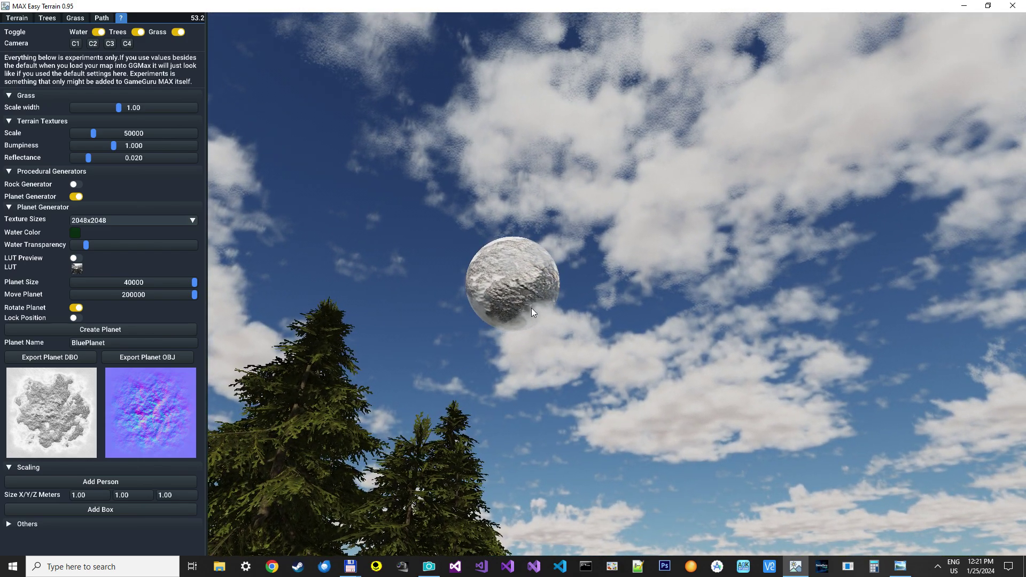
key(s)
right_drag(549, 438, 549, 508)
right_drag(549, 374, 590, 355)
key(w)
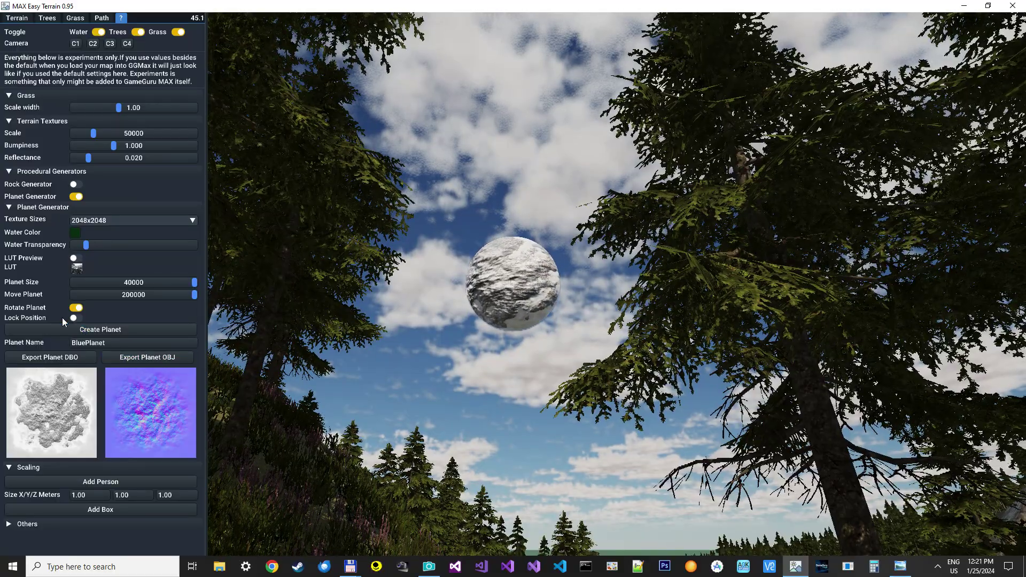
- Lock the planet's position in the sky and walk through the forest beneath it
mouse_move(462, 321)
right_down()
mouse_move(526, 401)
mouse_move(516, 372)
mouse_move(476, 368)
mouse_move(523, 377)
mouse_move(475, 347)
mouse_move(502, 350)
mouse_move(479, 358)
mouse_move(481, 406)
mouse_move(497, 433)
mouse_move(481, 342)
mouse_move(507, 345)
mouse_move(506, 391)
mouse_move(516, 406)
mouse_move(514, 368)
mouse_move(449, 342)
mouse_move(438, 374)
mouse_move(396, 375)
mouse_move(441, 342)
mouse_move(438, 369)
mouse_move(449, 334)
right_up()
key(w)
key(e)
key(w)
key(w)
key(w)
key(w)
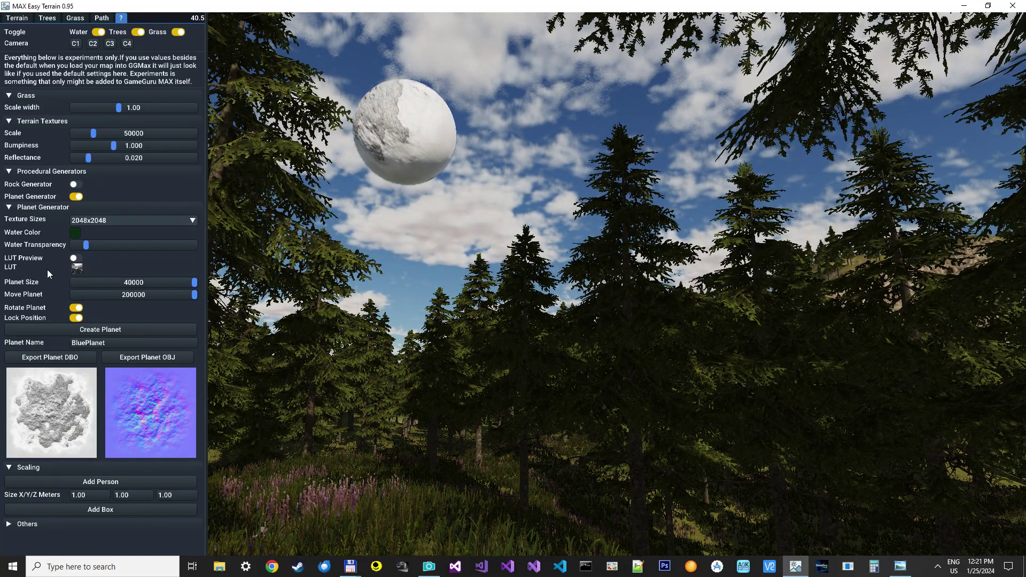
- Choose the dark orange sunset LUT for the planet and recreate the planet with it
click(77, 268)
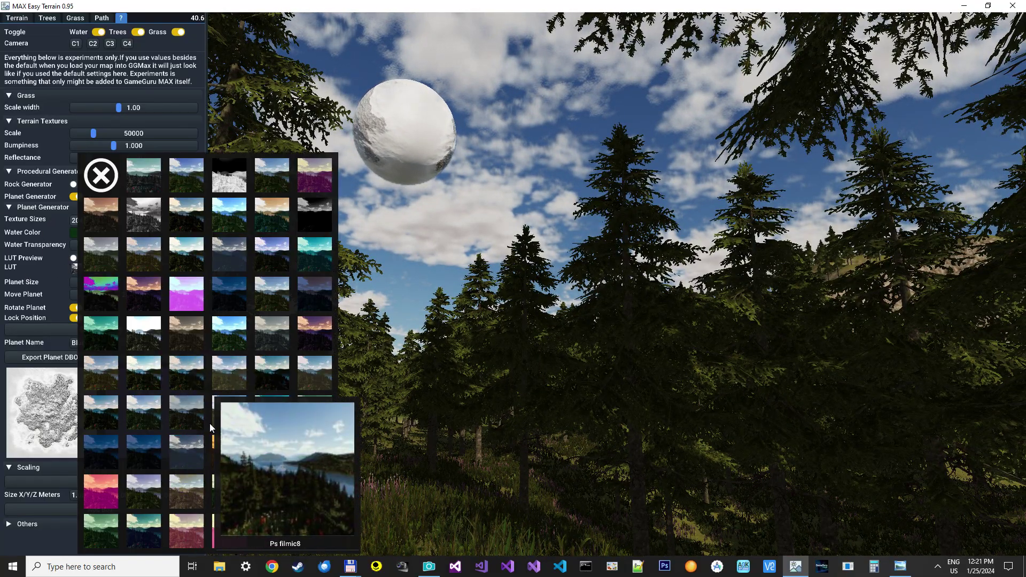
click(227, 446)
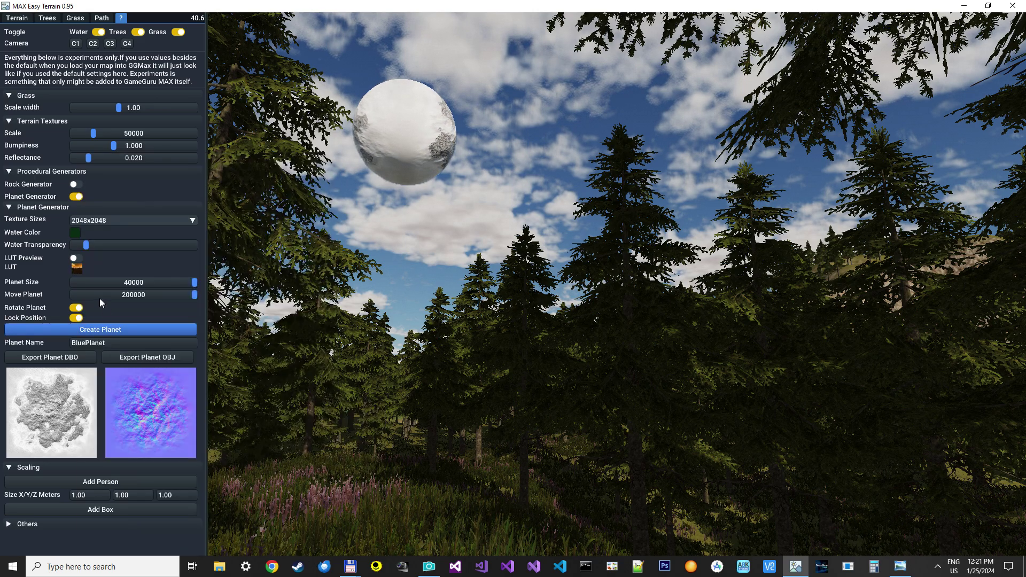
click(89, 332)
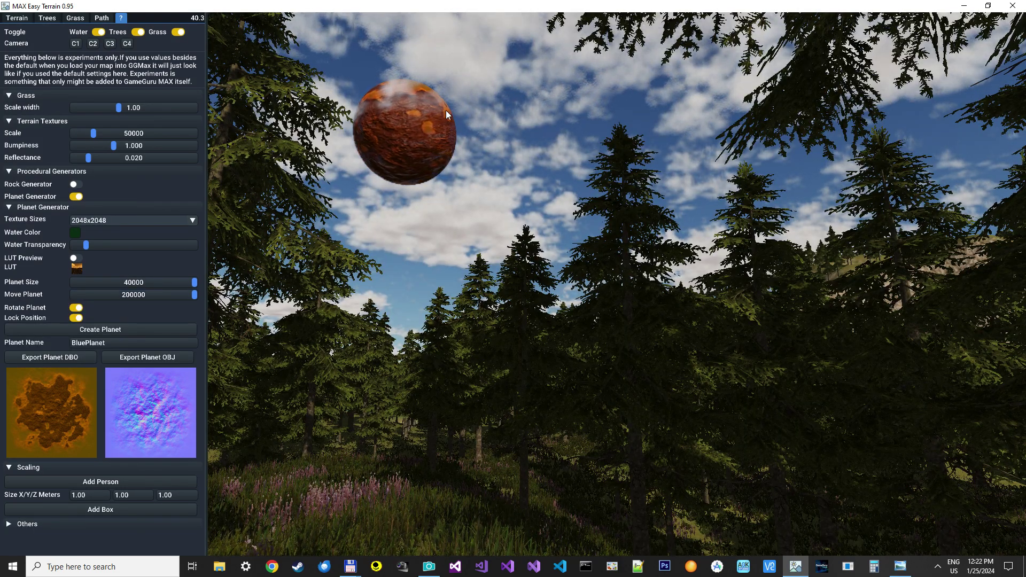
- Remove the planet's LUT, set Planet Color to bright red and recreate the planet
click(78, 268)
click(102, 175)
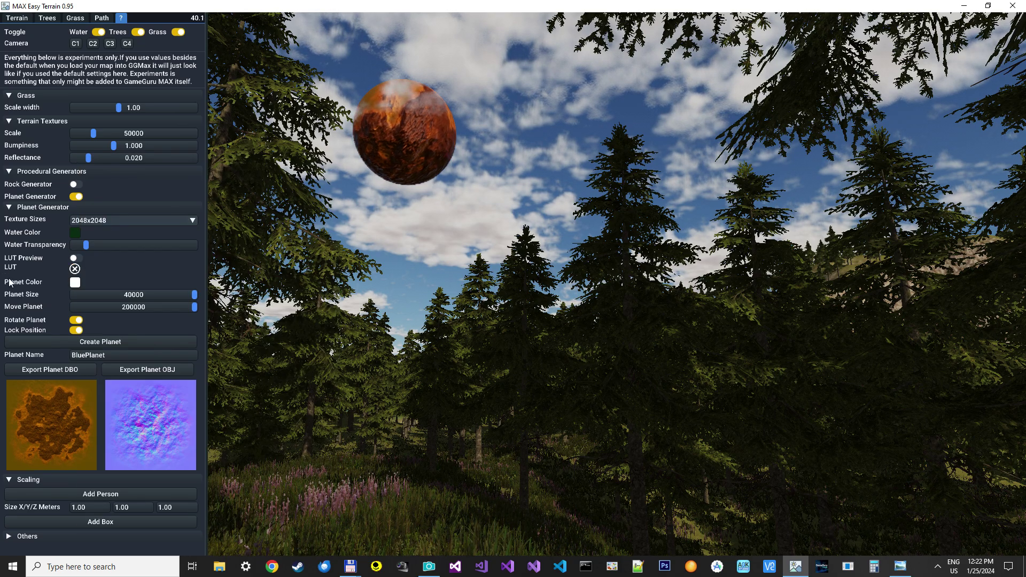
click(75, 284)
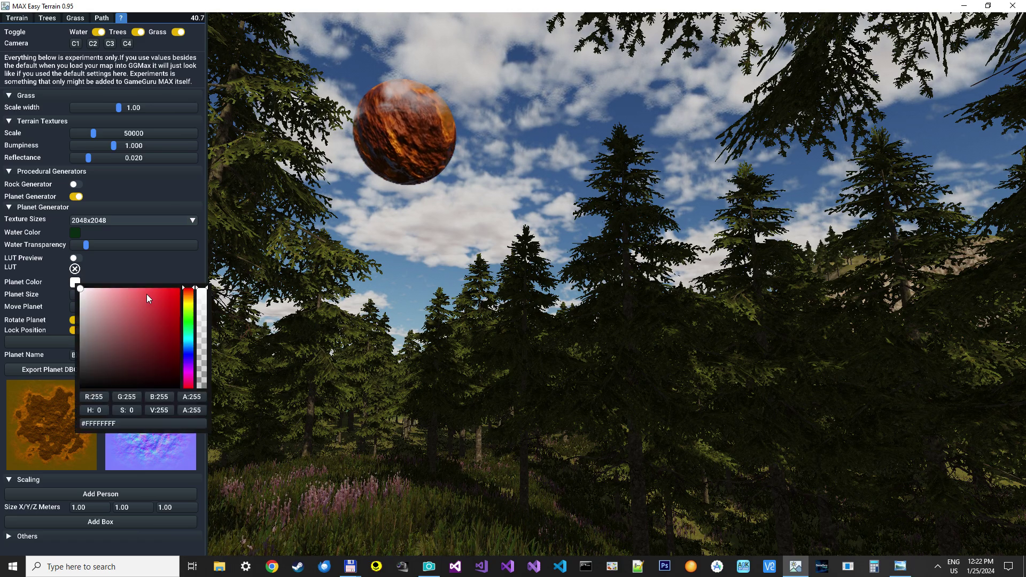
click(168, 288)
click(125, 265)
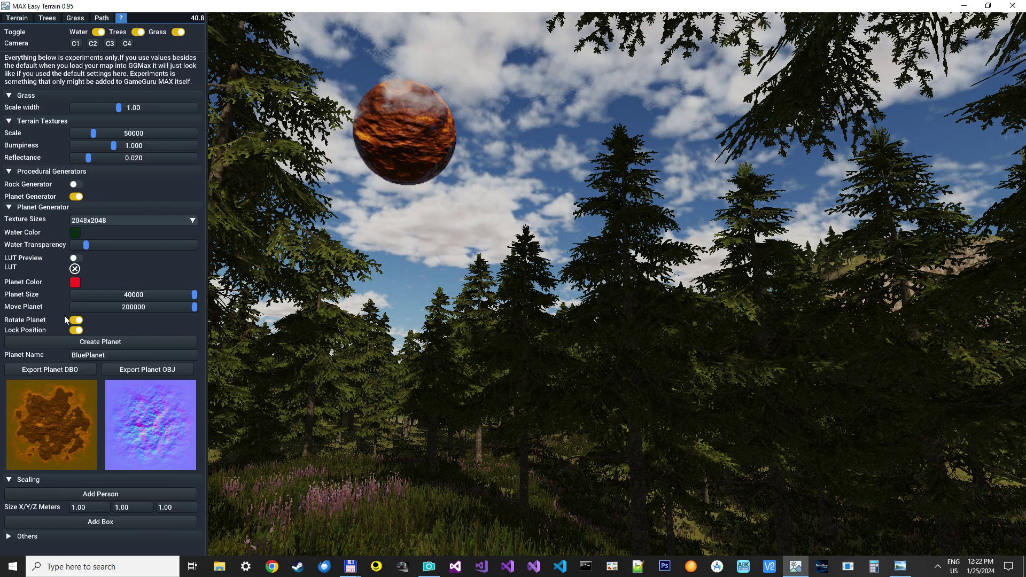
click(66, 342)
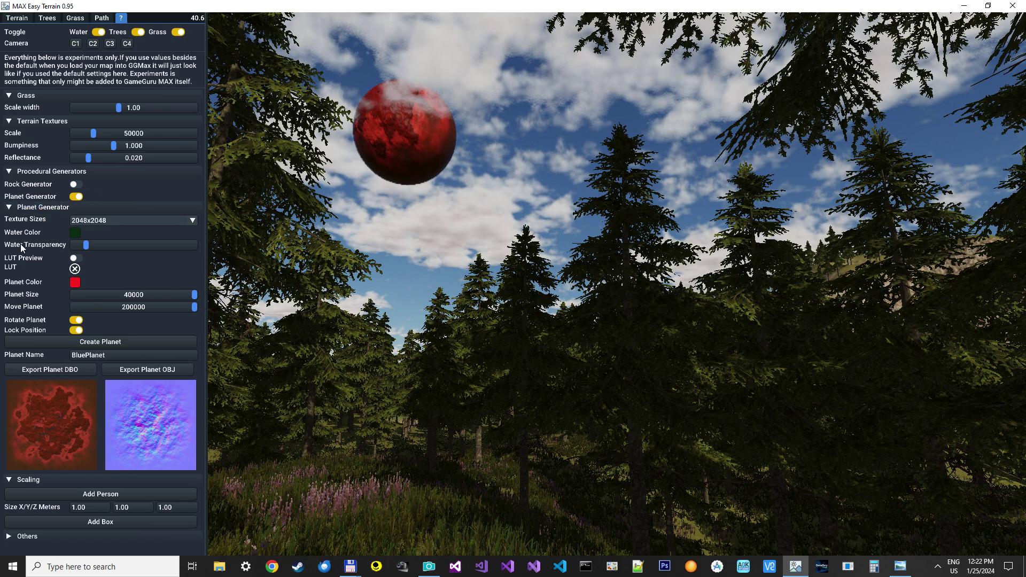
- Check which texture sizes are offered for the planet
click(136, 220)
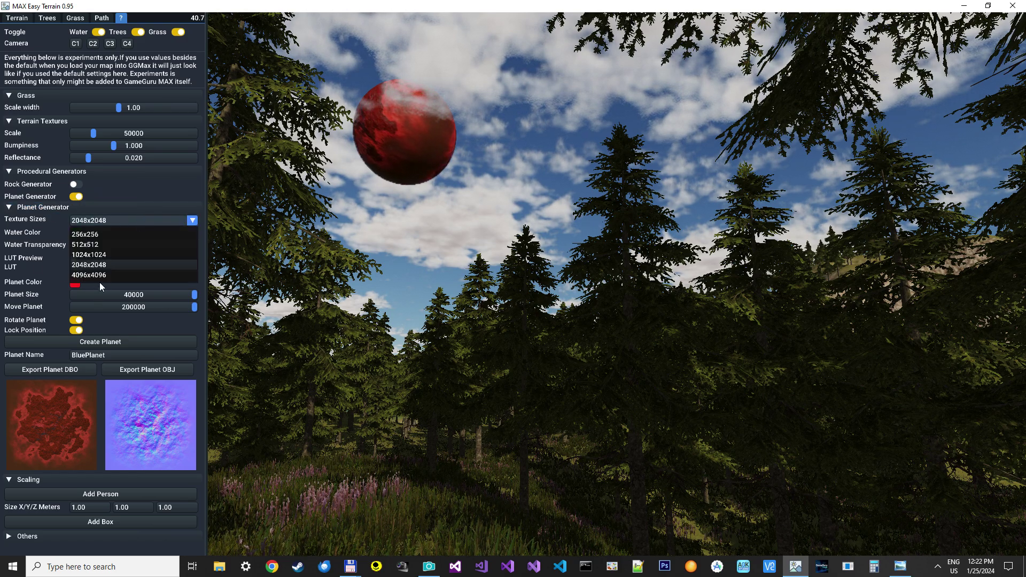
click(36, 237)
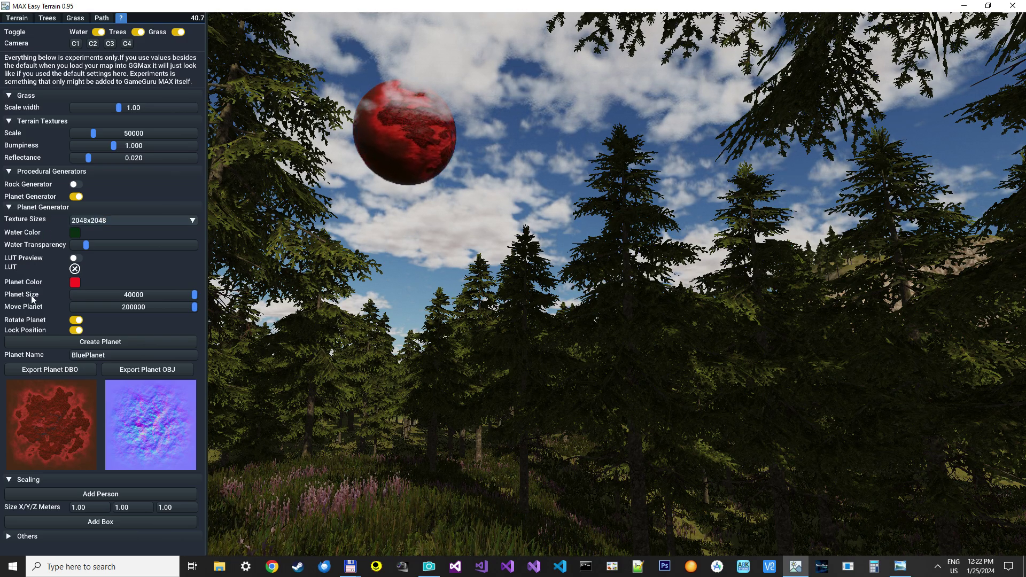
- View the island terrain with seed 15 from camera C4, set Offset Height to -1333.1 and hide the trees
click(16, 17)
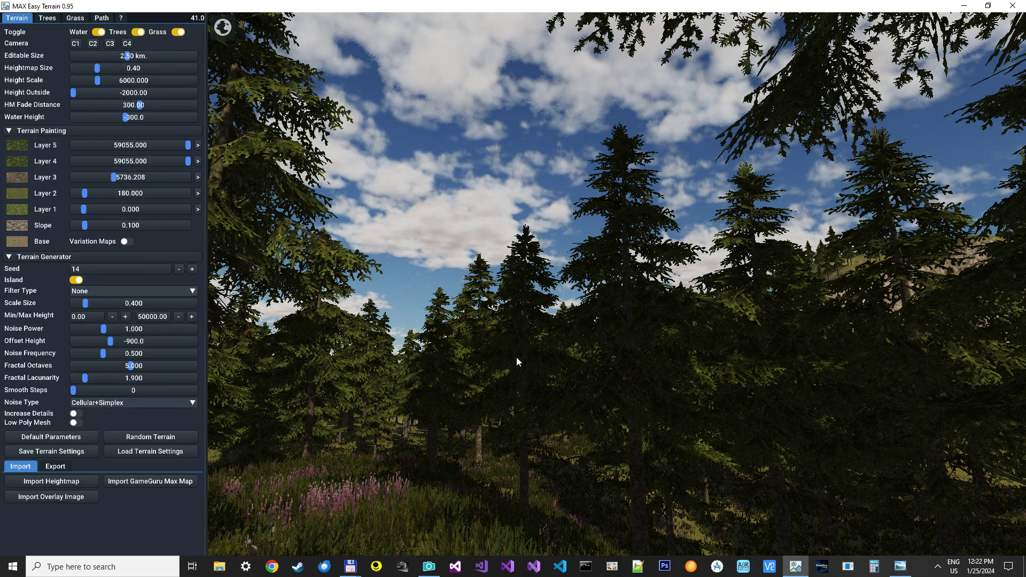
click(127, 44)
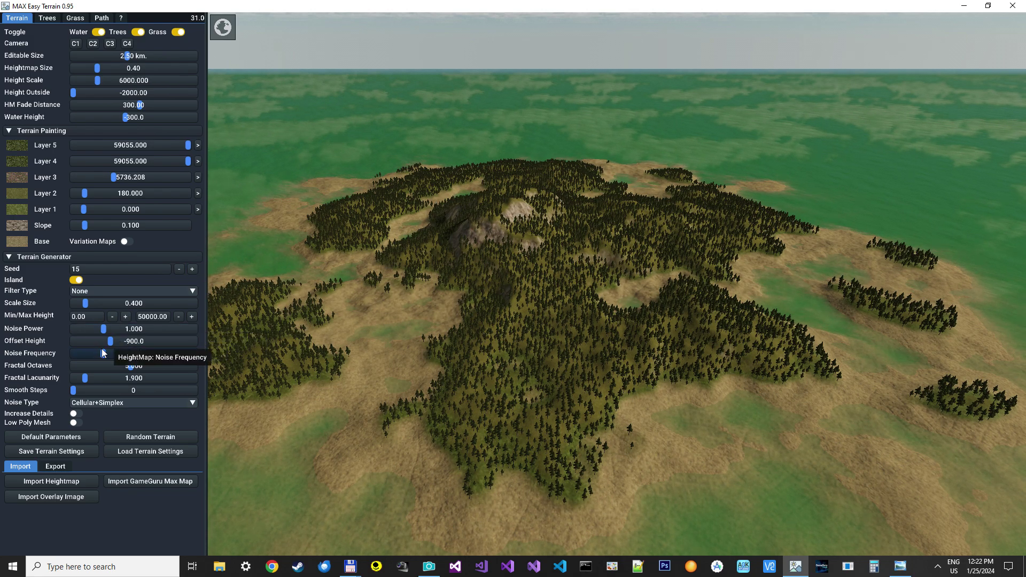
drag(109, 343, 104, 345)
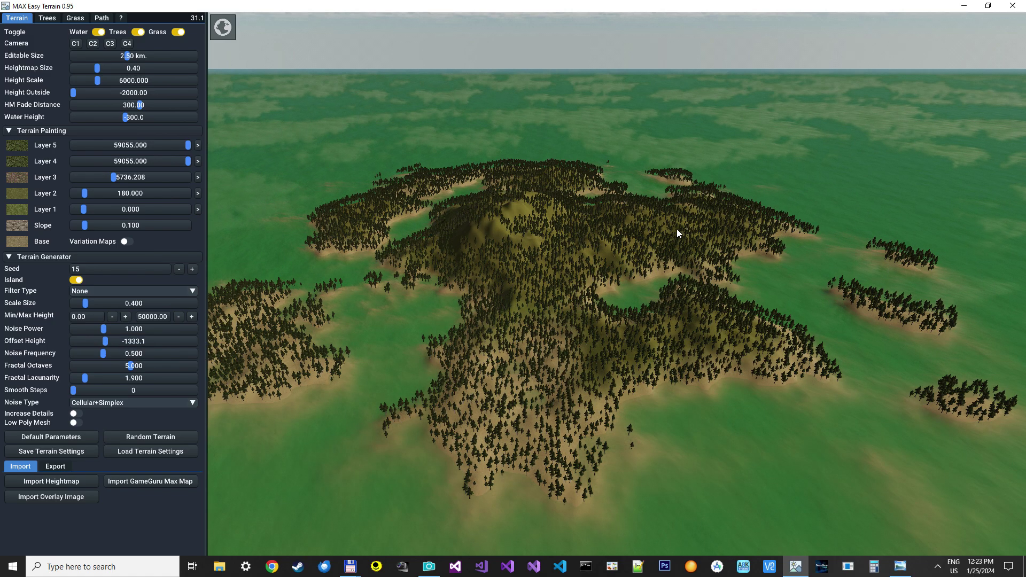
click(138, 32)
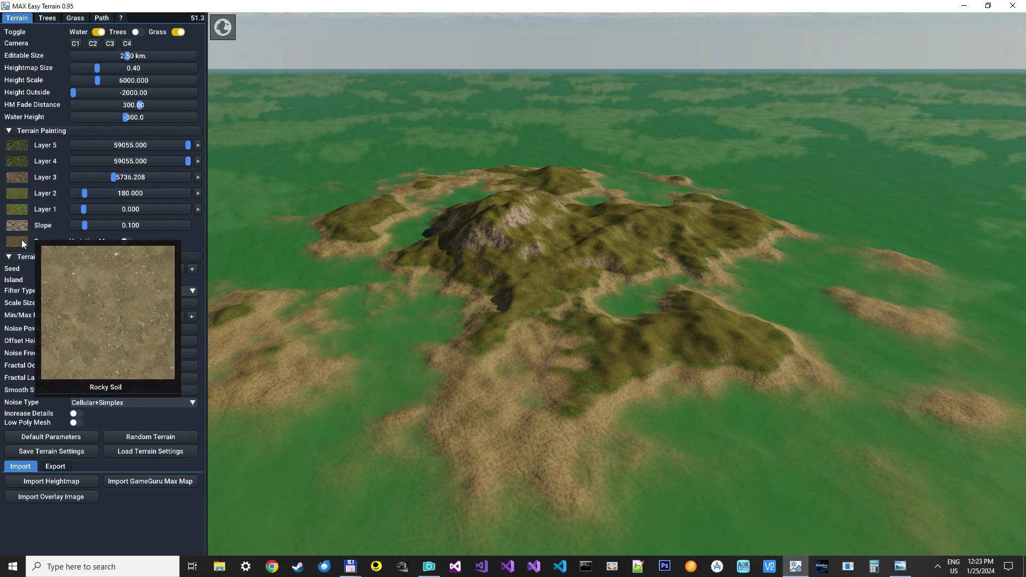
- Change the terrain's Base texture to the pale speckled sand and its Slope texture to the brown layered rock
click(43, 240)
click(204, 188)
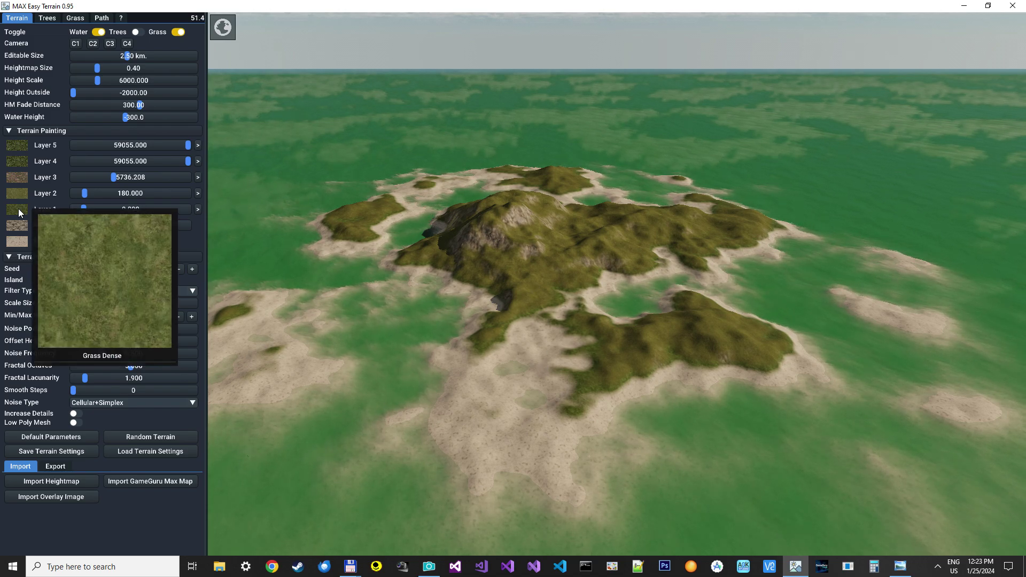
mouse_move(19, 204)
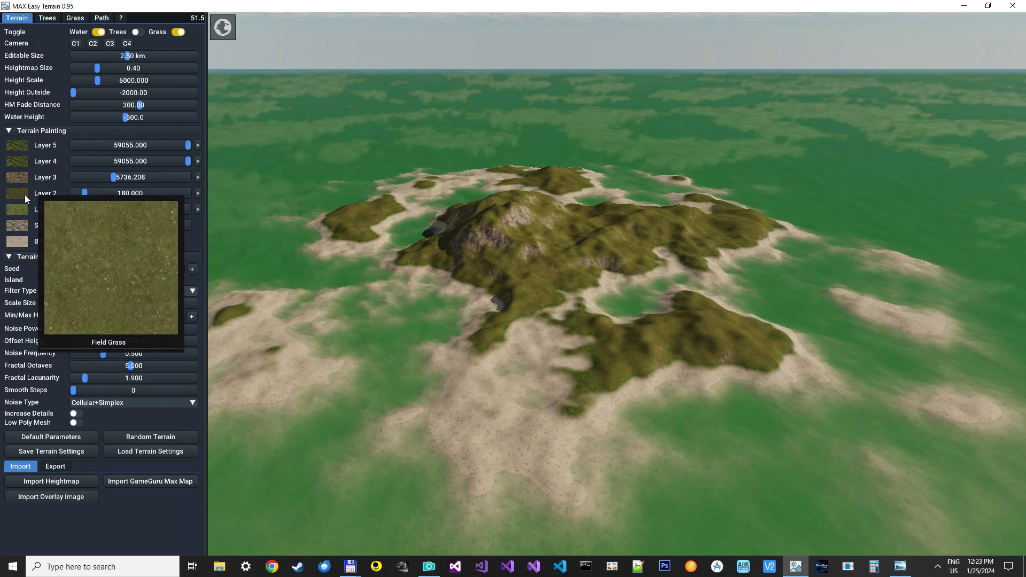
click(17, 225)
click(153, 376)
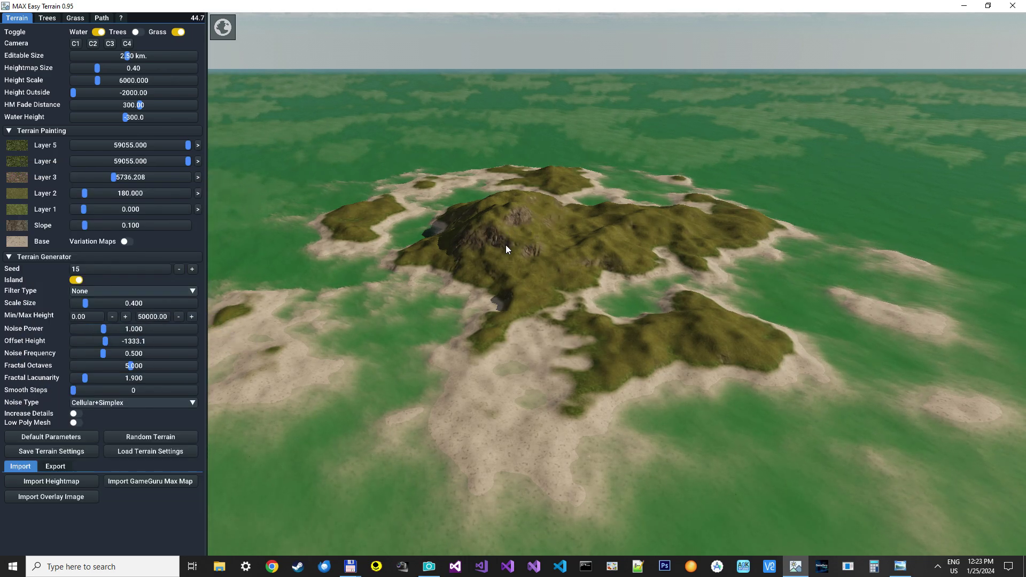
- Load the existing custom terrain texture folder myTerrainTextures from inside the terraintextures folder
mouse_move(22, 210)
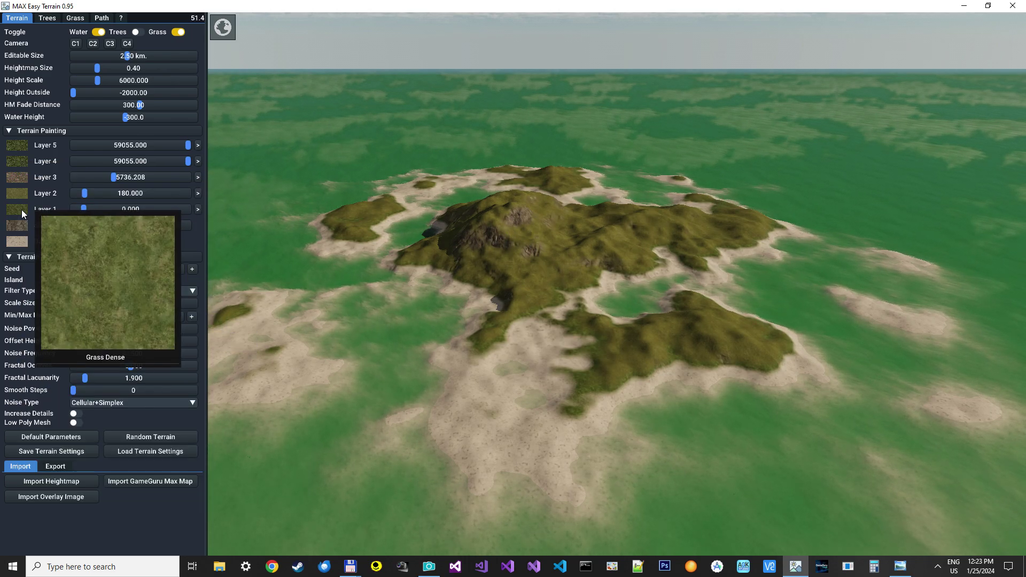
click(22, 194)
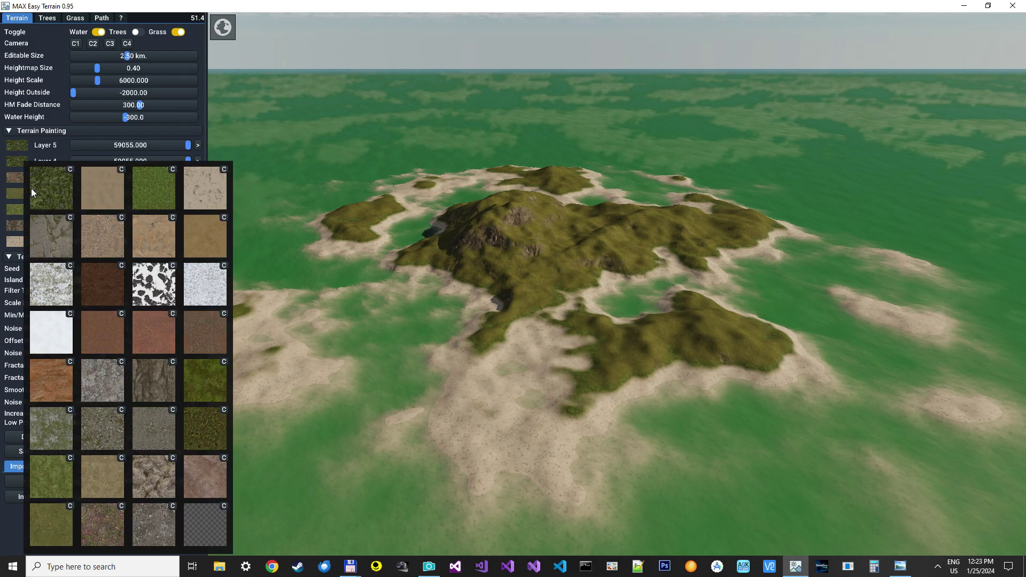
click(124, 168)
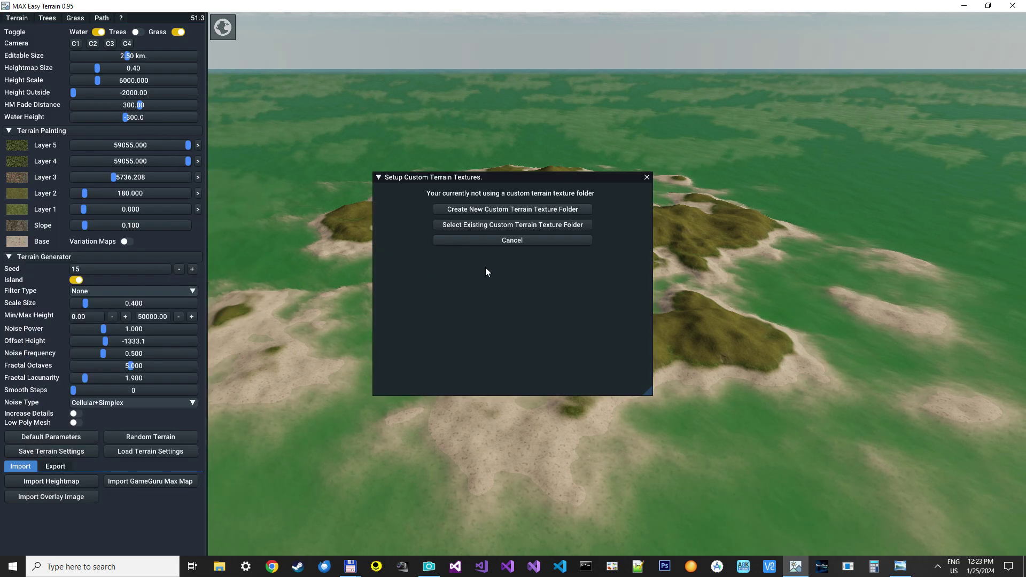
click(500, 225)
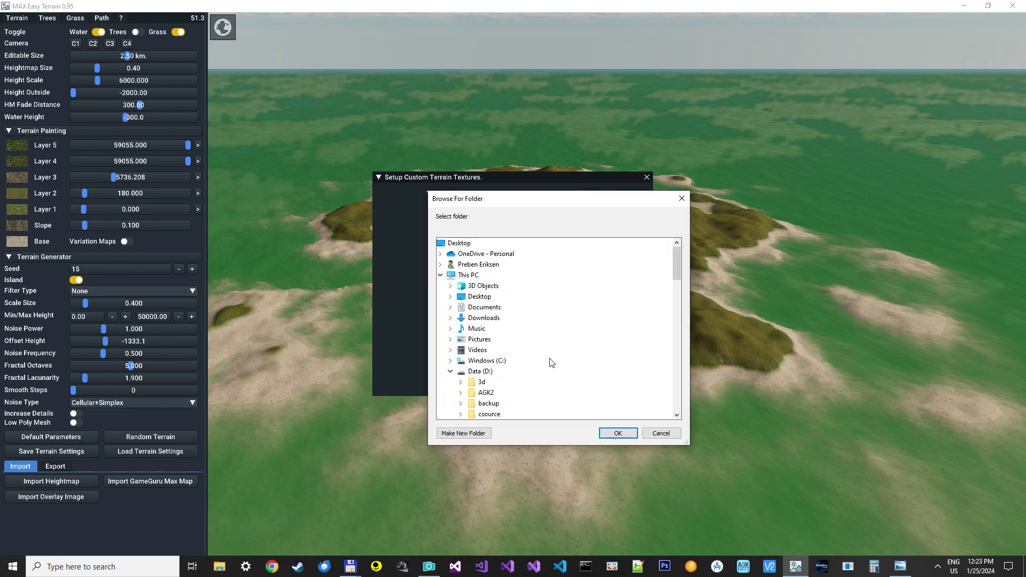
scroll(549, 359, down, 12)
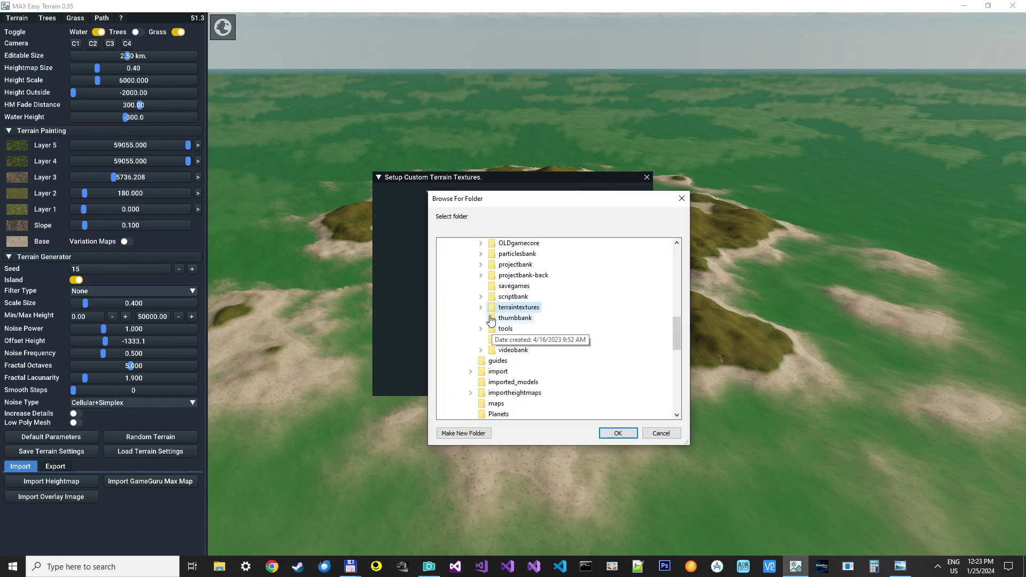
click(481, 308)
double_click(534, 339)
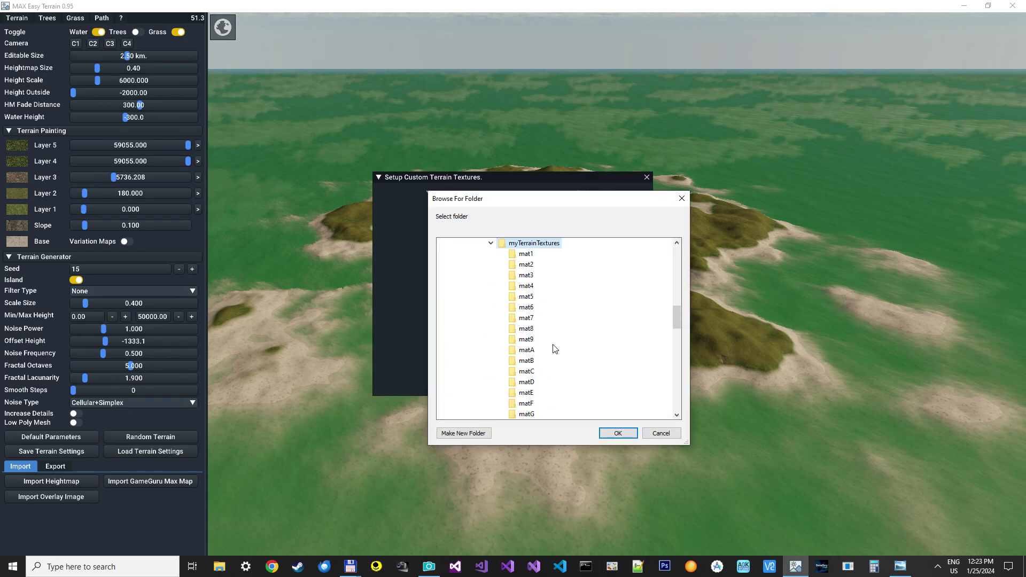
click(618, 434)
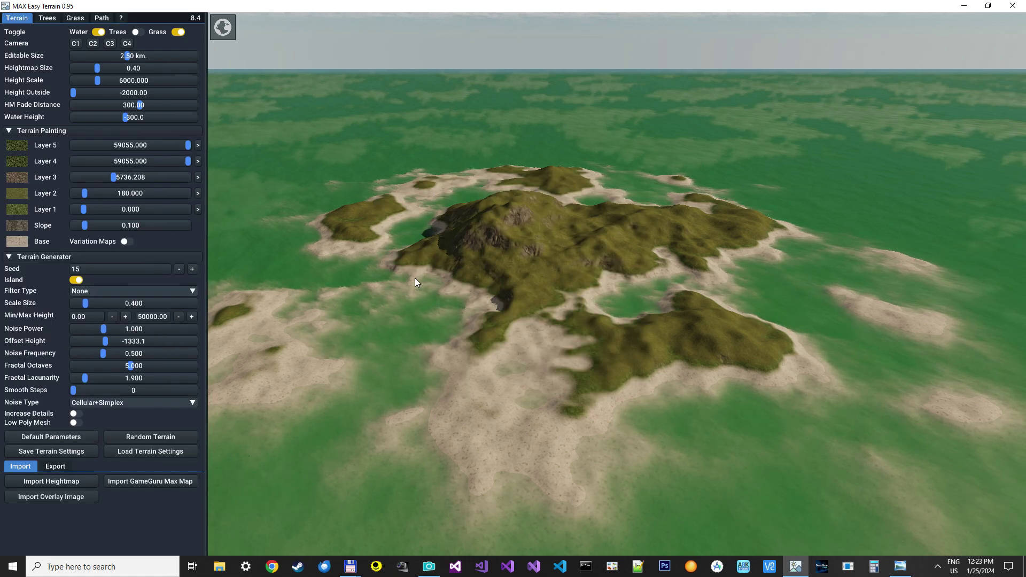
- Assign the glowing lava texture to Layer 3 and Slope, with the Layer 3 height set to 1683.721
click(17, 182)
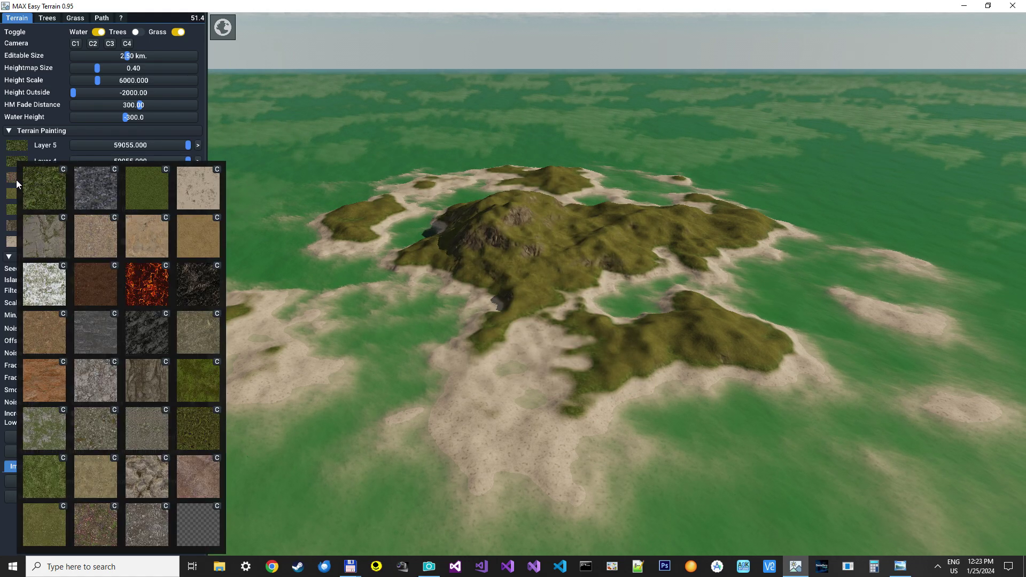
click(147, 279)
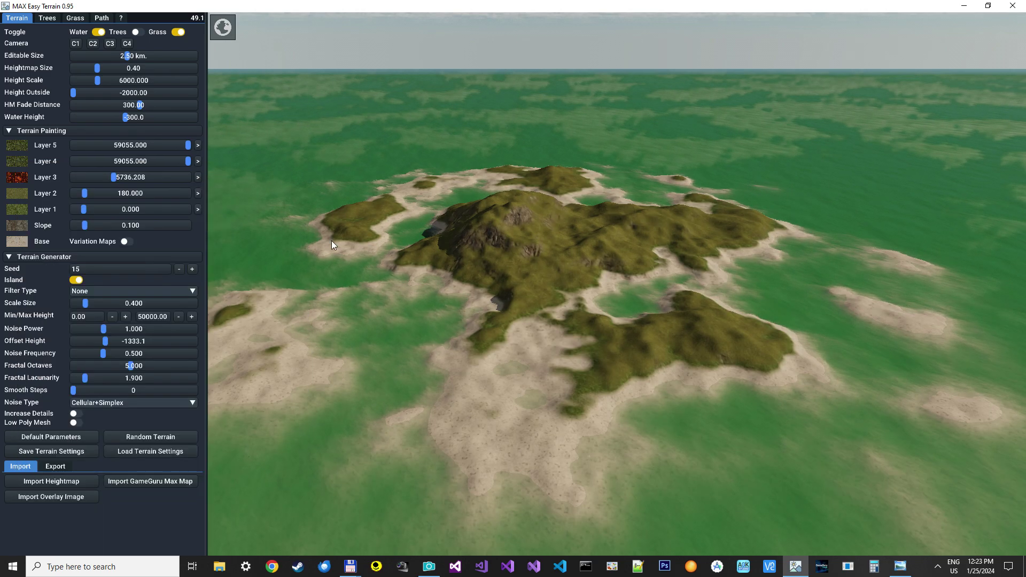
drag(113, 180, 93, 178)
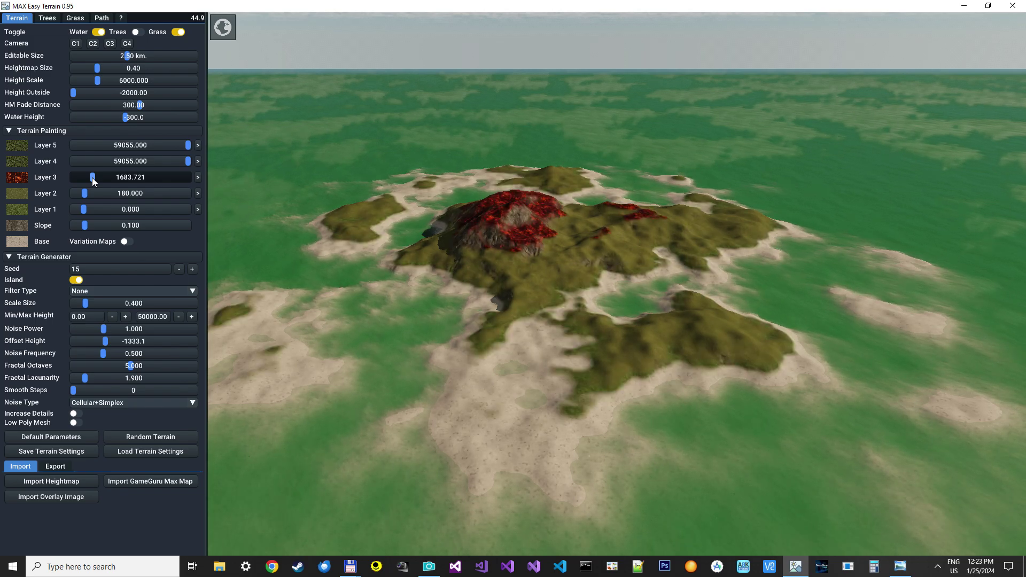
click(17, 225)
click(149, 278)
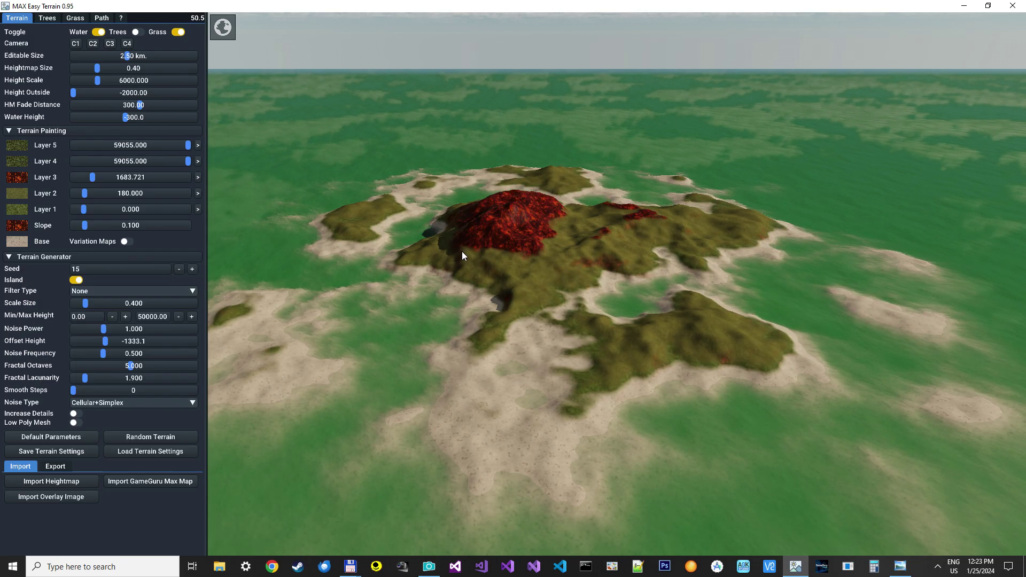
- Assign the dark volcanic rock texture to Layer 2 and the black branching texture to Layer 1
click(24, 200)
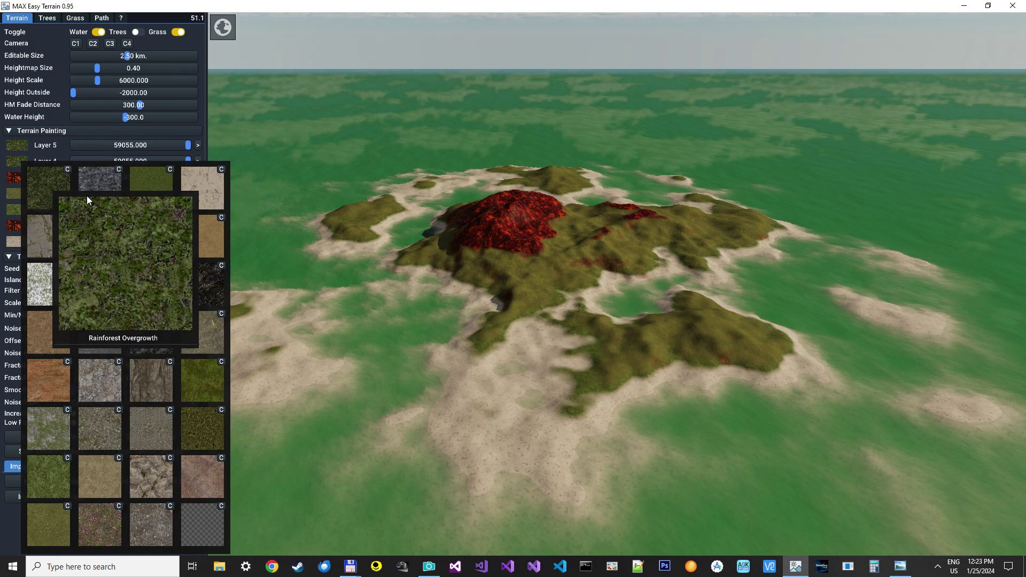
click(154, 327)
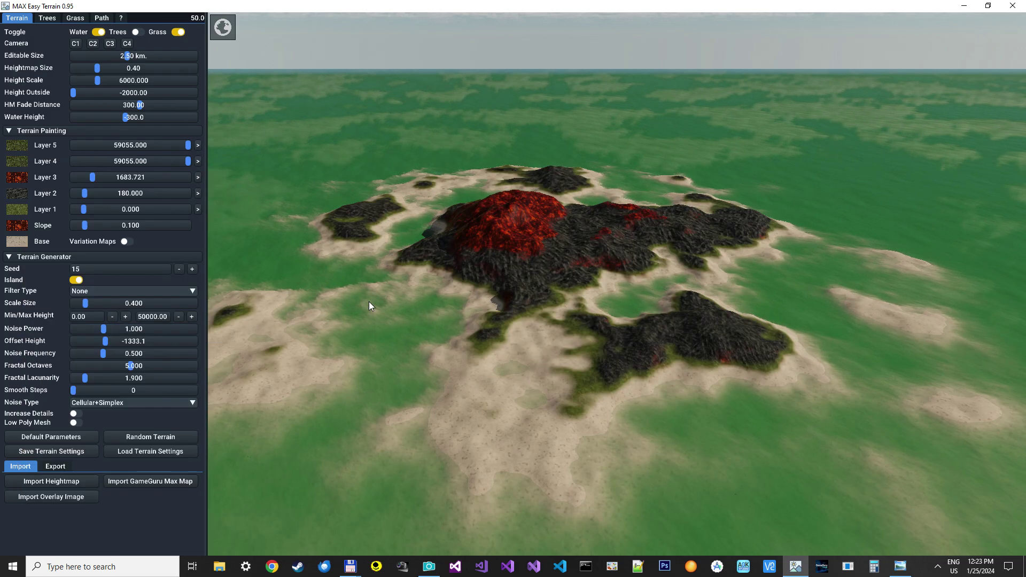
click(21, 209)
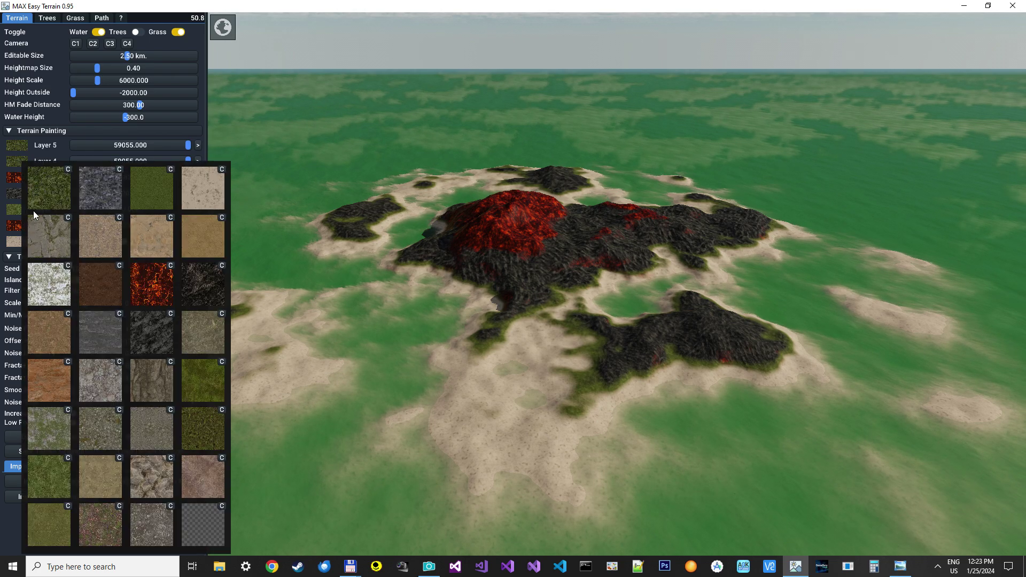
click(206, 278)
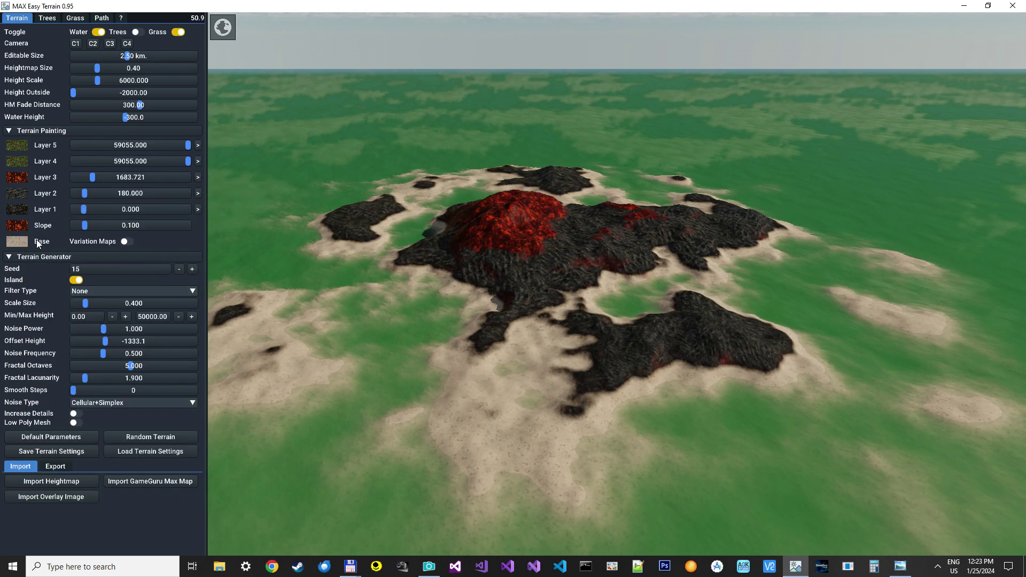
- Change the terrain's Base texture to Rocky Mountain Ground
click(17, 242)
mouse_move(155, 426)
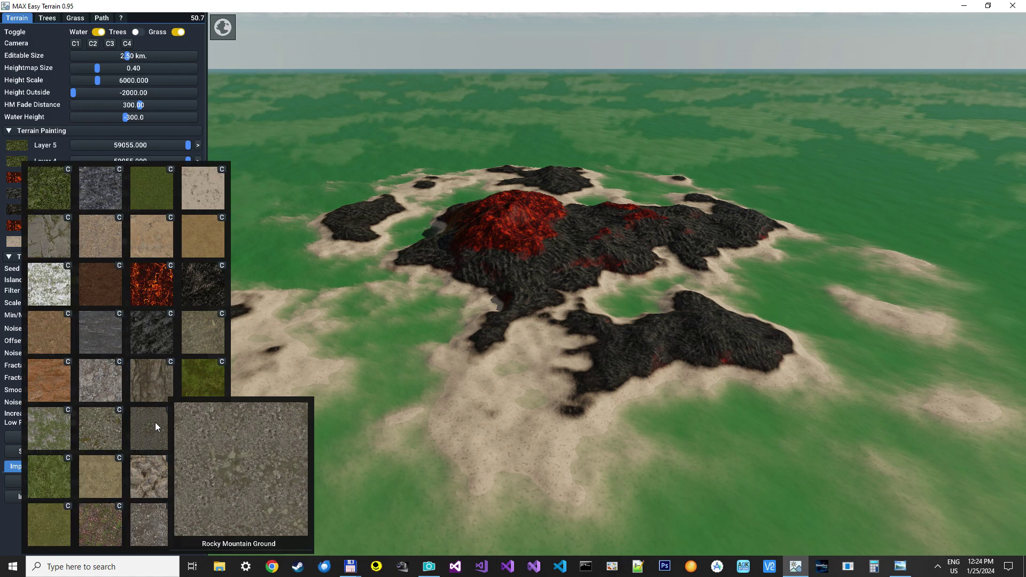
click(155, 426)
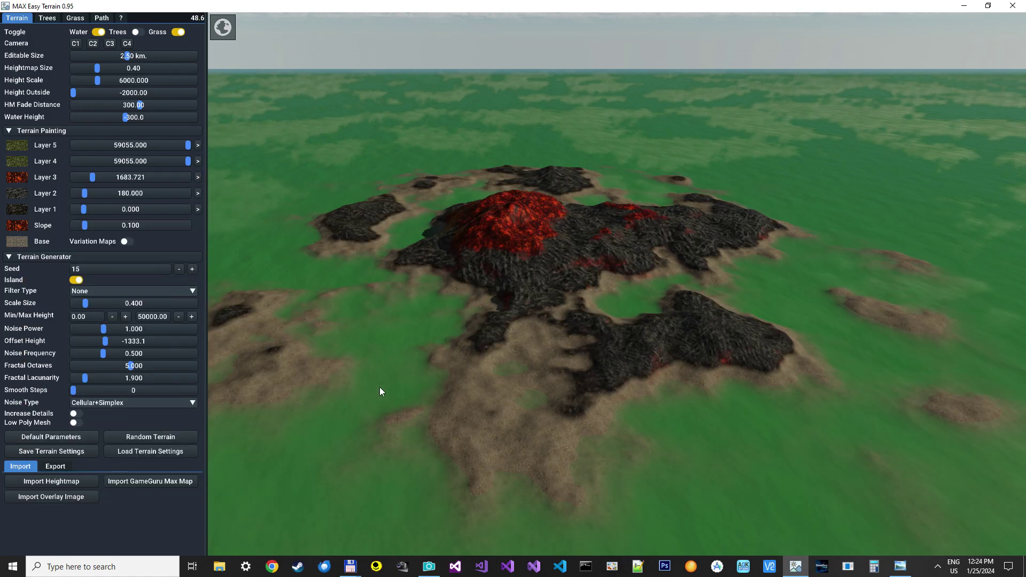
- Return to the Planet Generator and set Planet Color to white
click(122, 18)
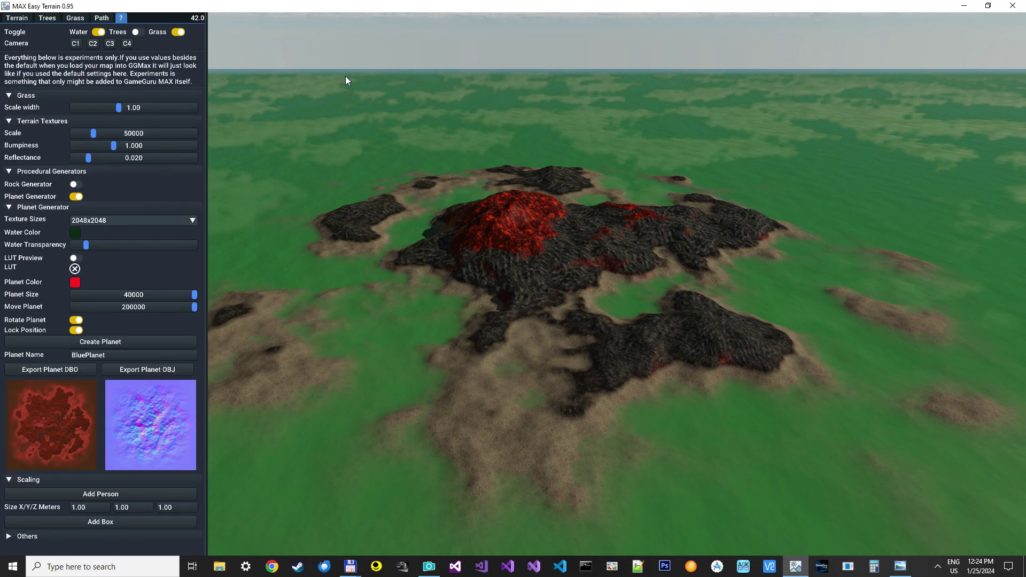
click(76, 282)
drag(107, 291, 47, 268)
click(47, 268)
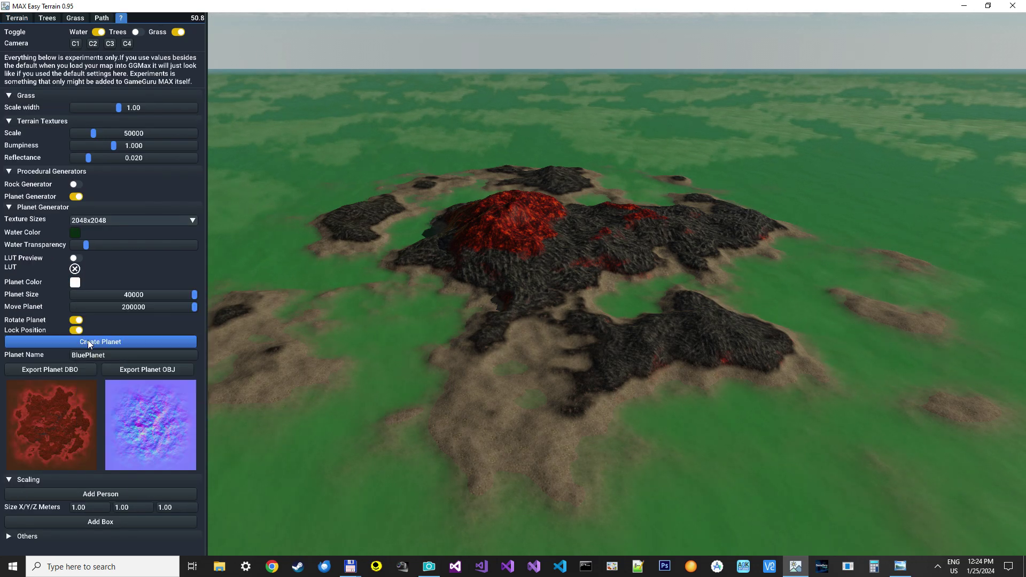
- Create a planet from the volcanic island terrain, and recreate it after changing Water Color to dark blue
click(88, 342)
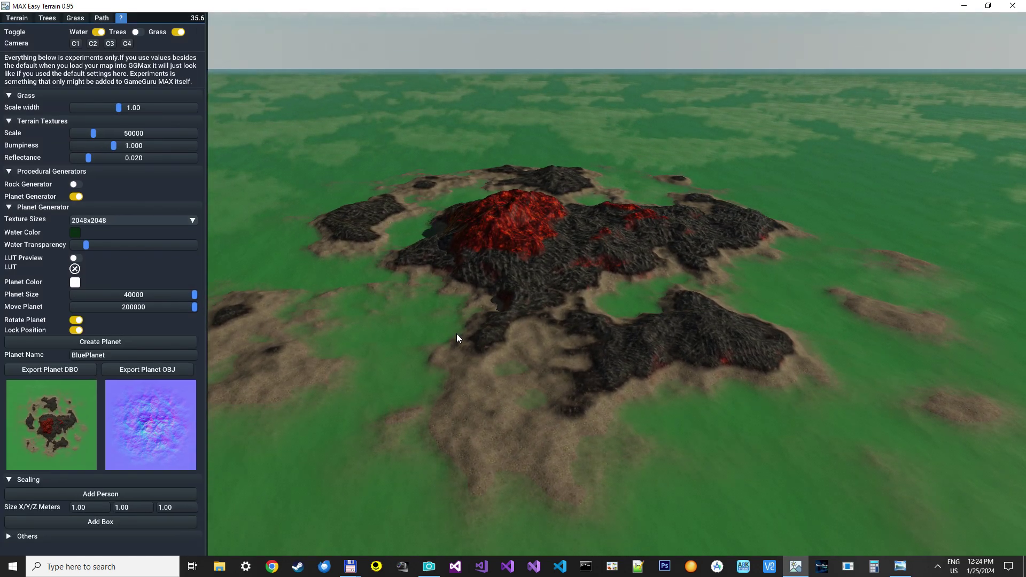
right_drag(490, 358, 476, 244)
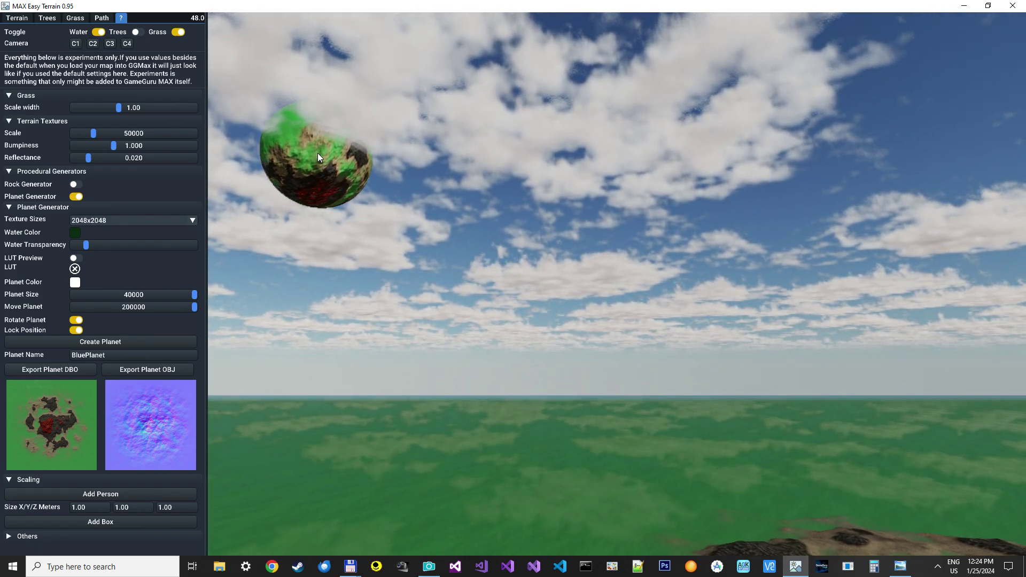
click(74, 233)
click(190, 291)
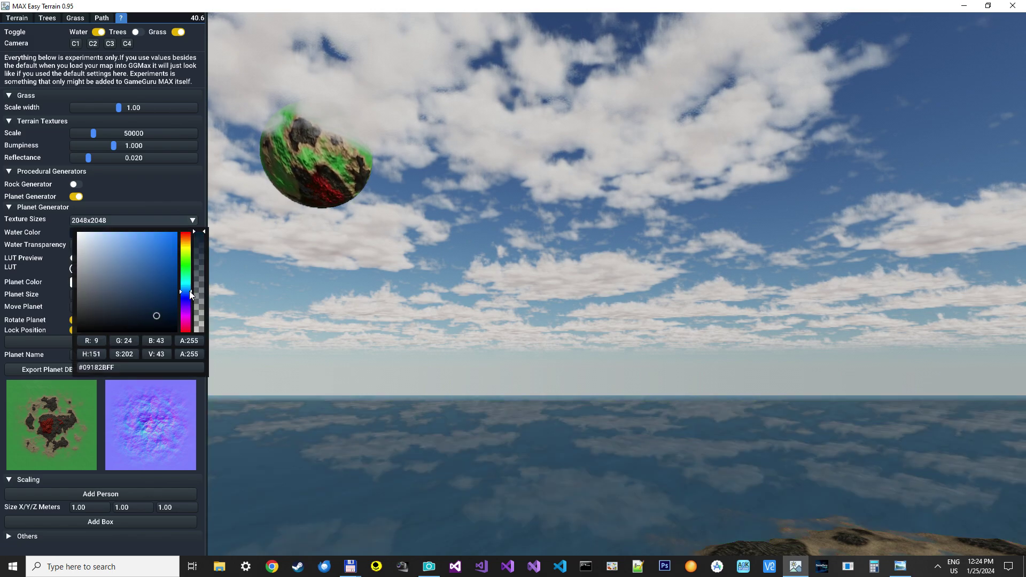
click(187, 294)
click(9, 283)
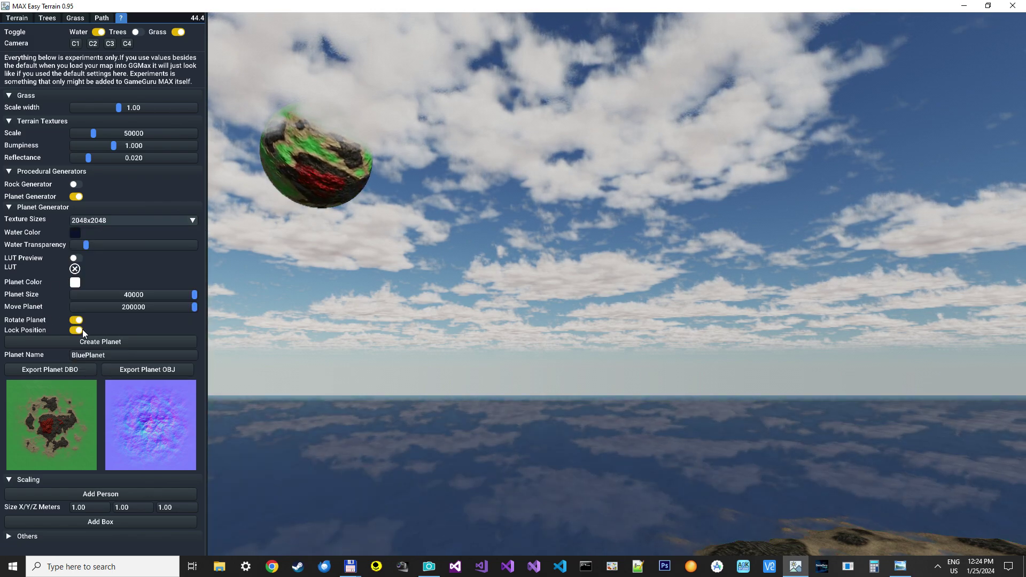
click(95, 342)
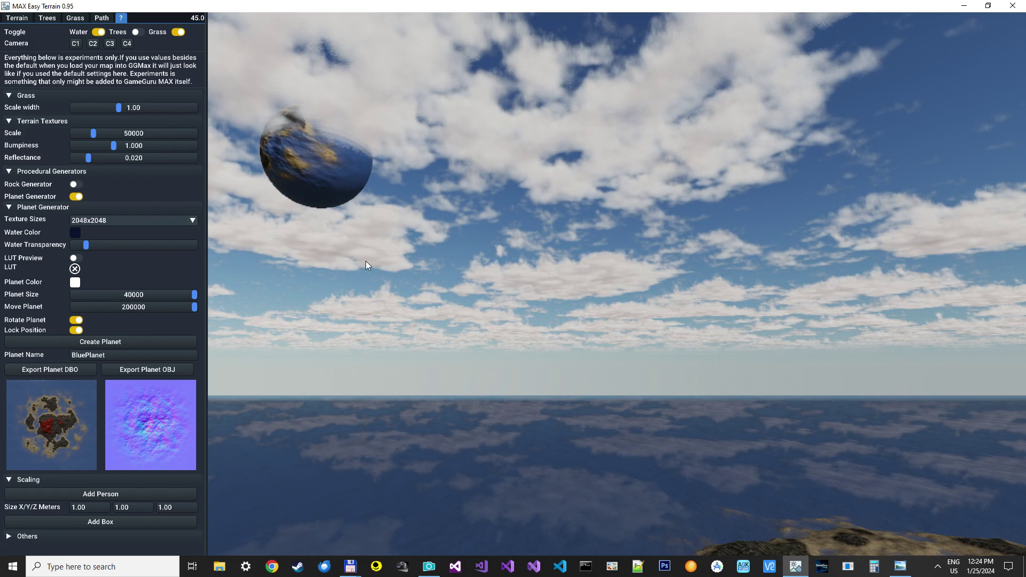
- Unlock the planet's position, aim it just above the sea behind the volcanic island, and turn off the Planet Generator
click(75, 330)
right_drag(365, 308, 427, 374)
right_drag(369, 353, 344, 335)
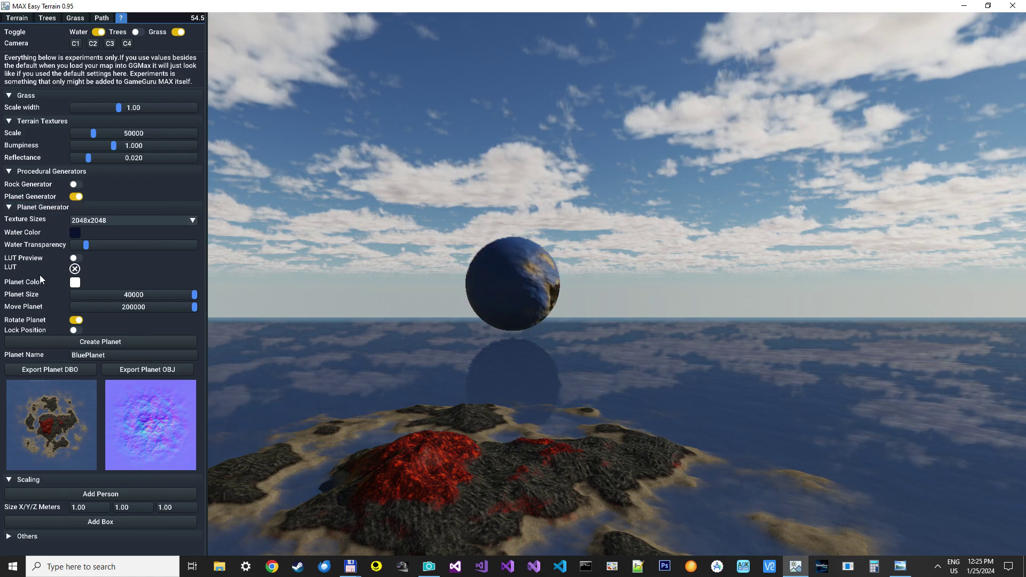
click(74, 196)
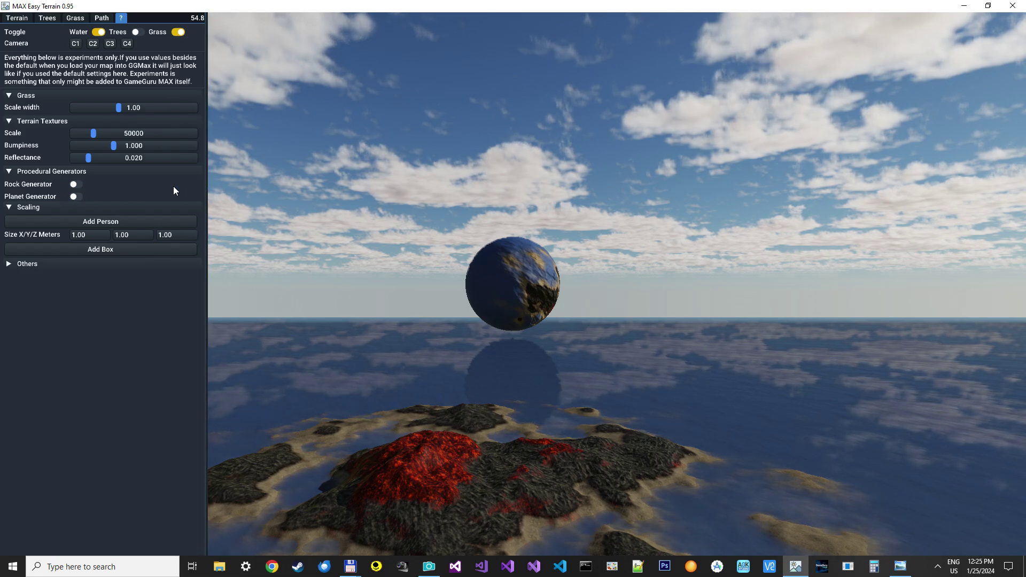
- Generate a procedural rock with Bumps 3 and Spikes 3.420, and turn the Rock Generator off again
click(76, 184)
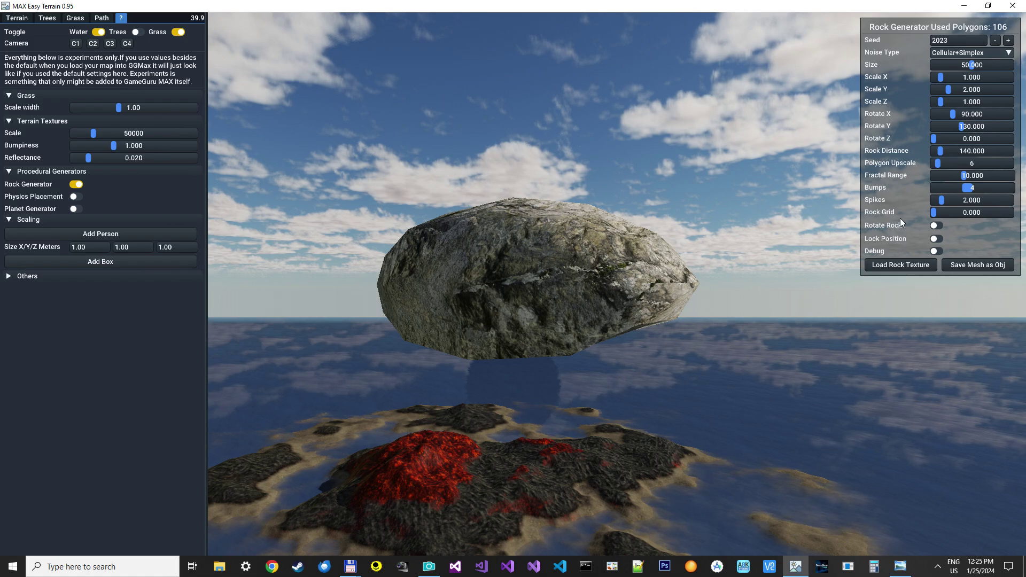
right_drag(614, 261, 568, 300)
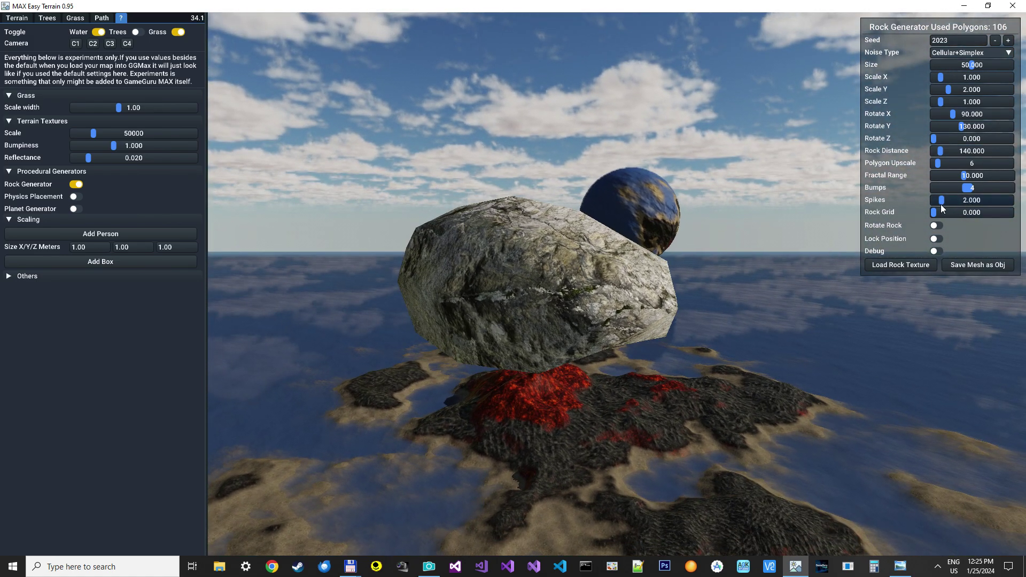
mouse_move(942, 201)
mouse_down()
mouse_move(957, 206)
mouse_move(970, 191)
mouse_move(937, 193)
mouse_move(958, 191)
mouse_up()
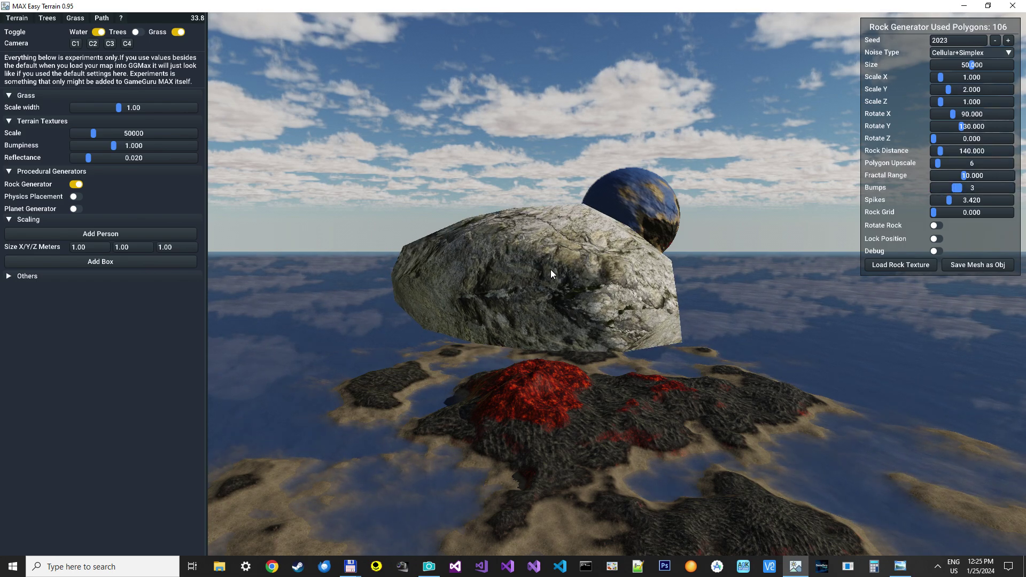
click(77, 185)
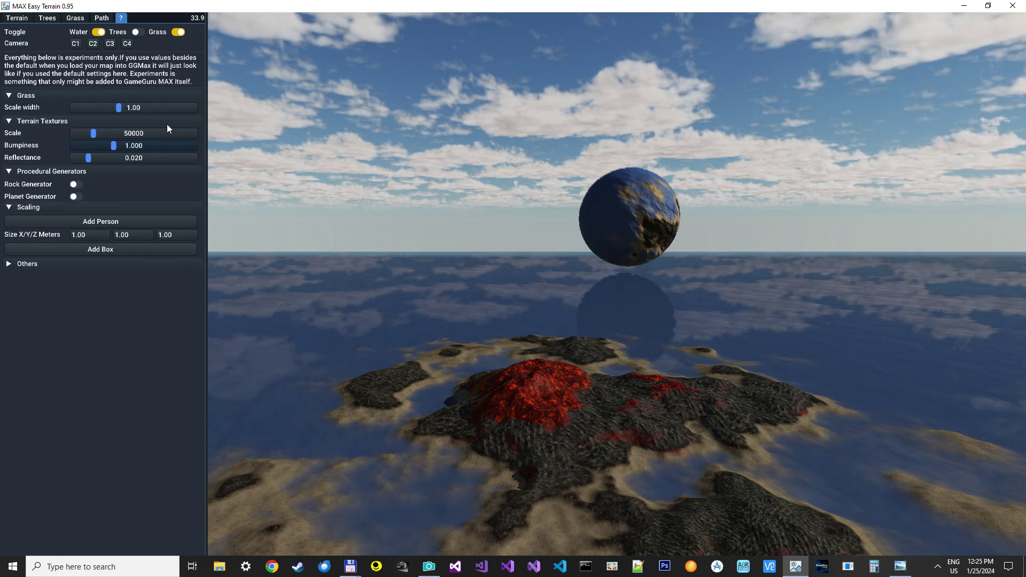
- Draw a new rounded loop path on the sandy ground near the volcanic rock
click(101, 18)
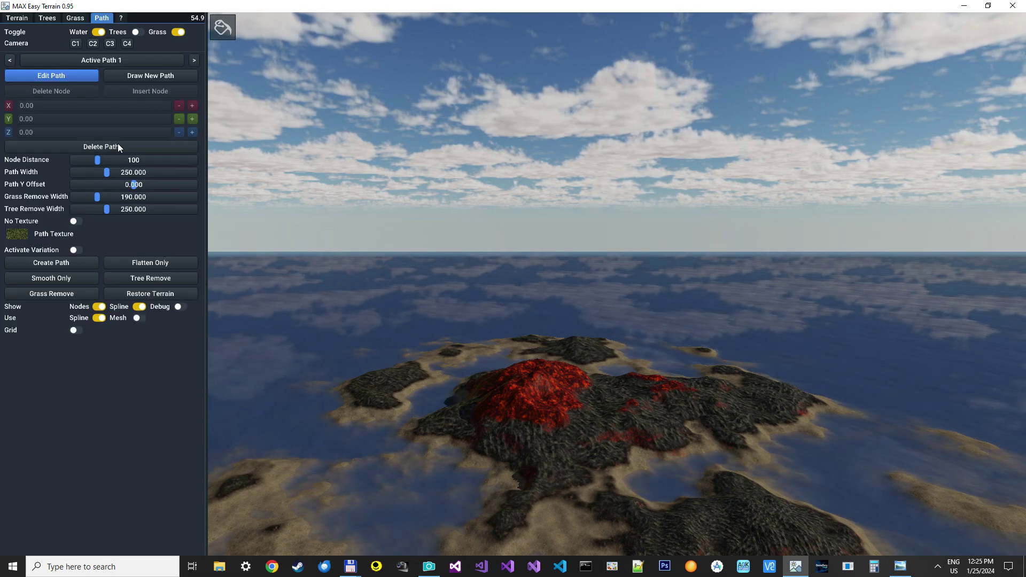
click(146, 77)
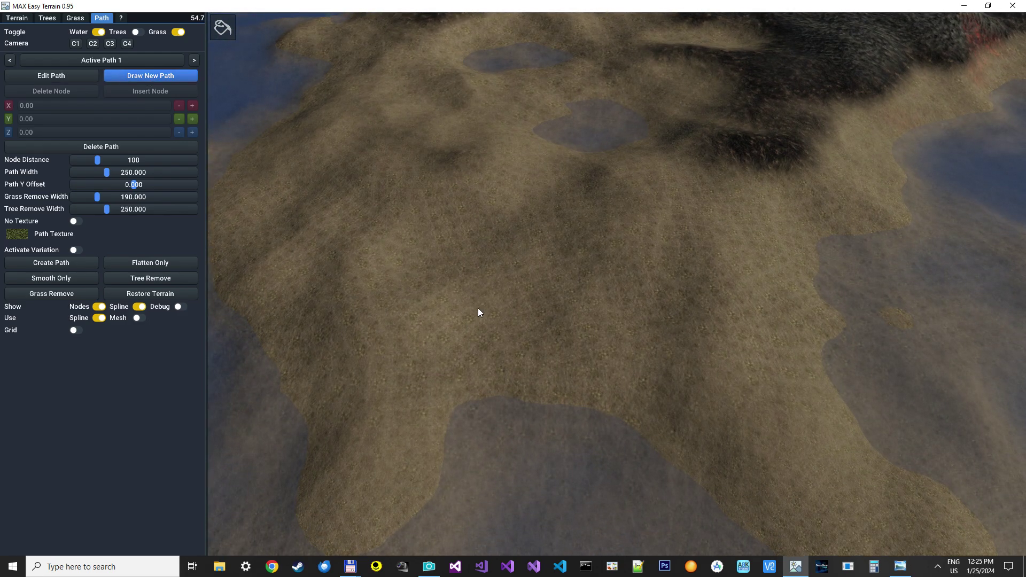
mouse_move(479, 313)
mouse_down()
mouse_move(534, 299)
mouse_move(359, 149)
mouse_move(417, 325)
mouse_move(465, 319)
mouse_up()
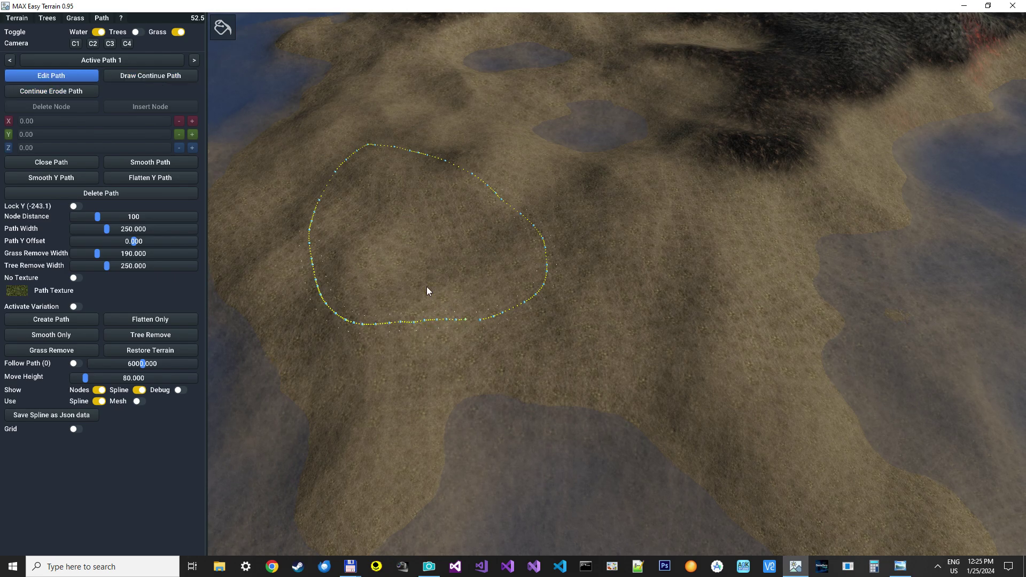
- Smooth the looped path's outline twice and smooth its height along Y
click(135, 161)
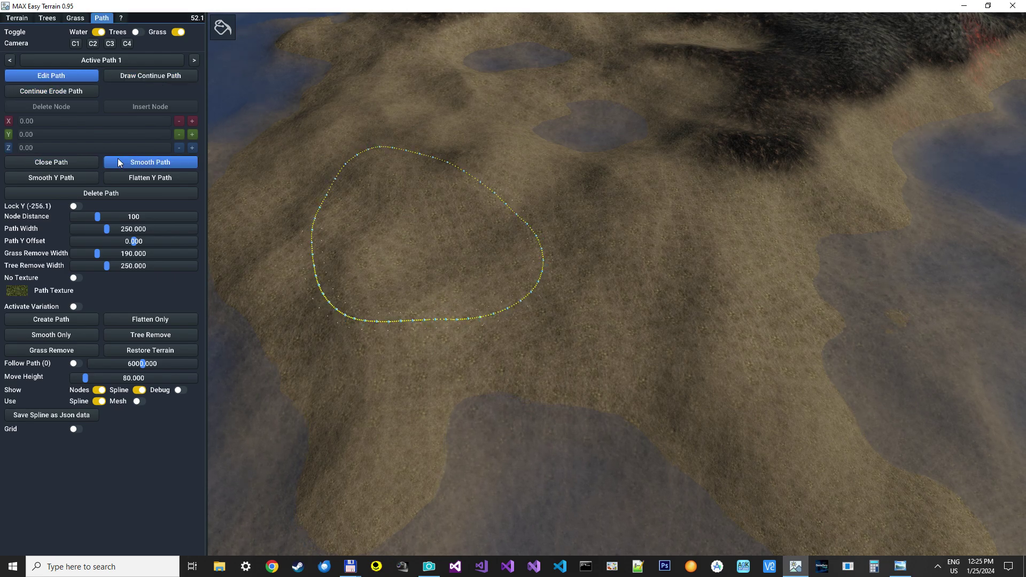
click(118, 163)
click(68, 177)
- Set the path texture to a grey-brown ground texture, smooth the path's height again, and create the path in the terrain
click(44, 291)
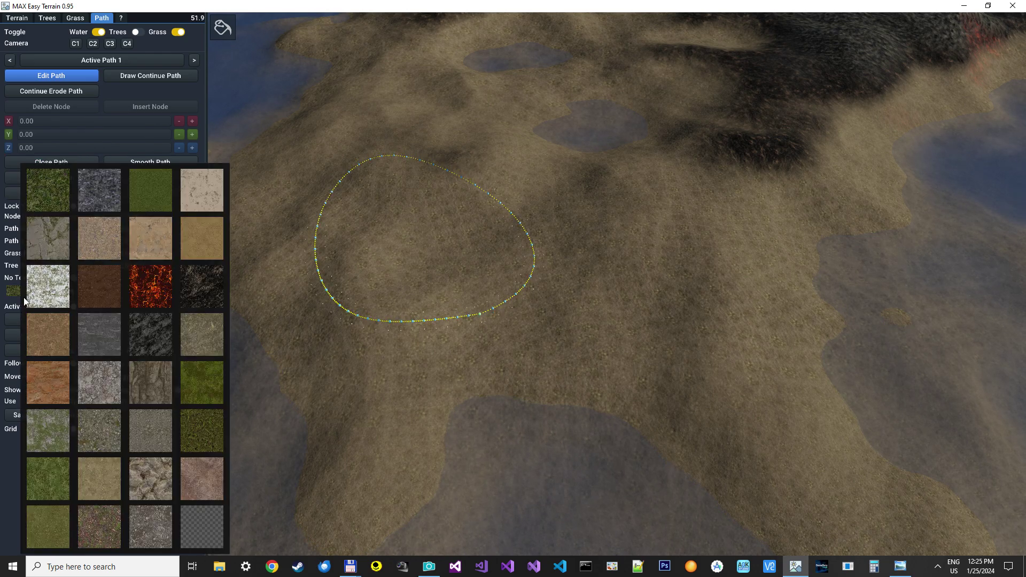
click(153, 424)
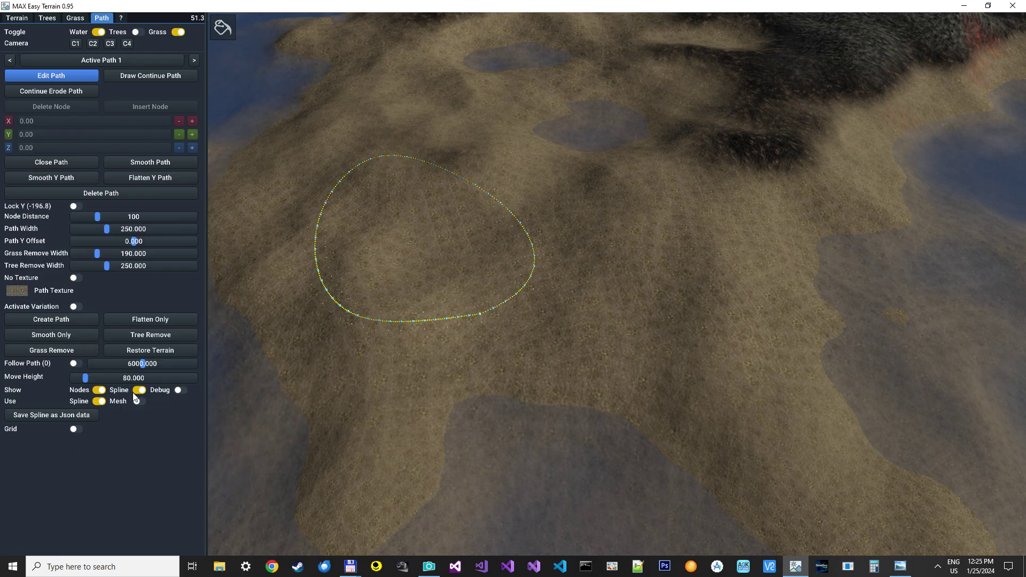
click(45, 184)
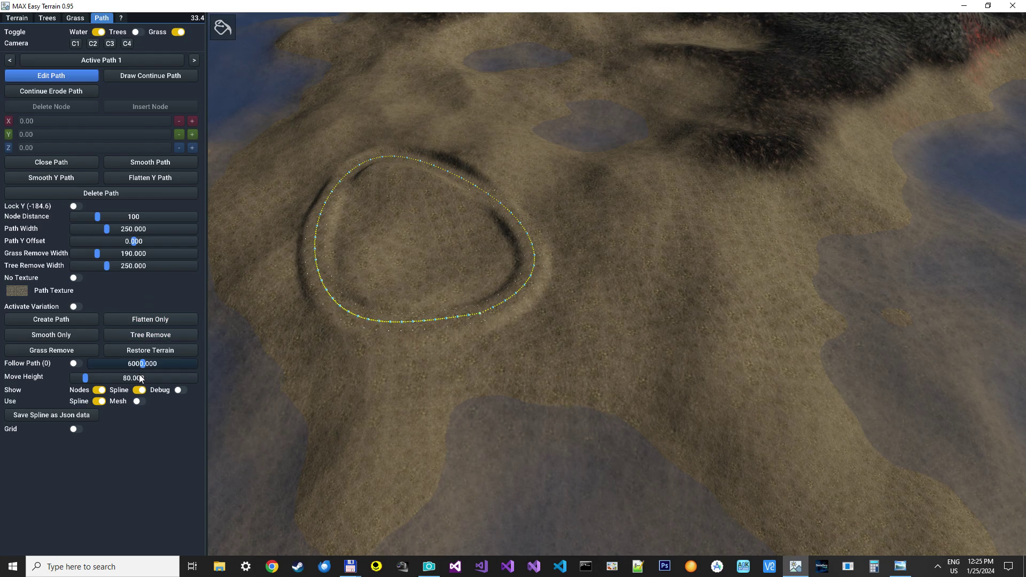
- Turn on the road mesh for the path and close the mesh into a continuous loop
click(138, 401)
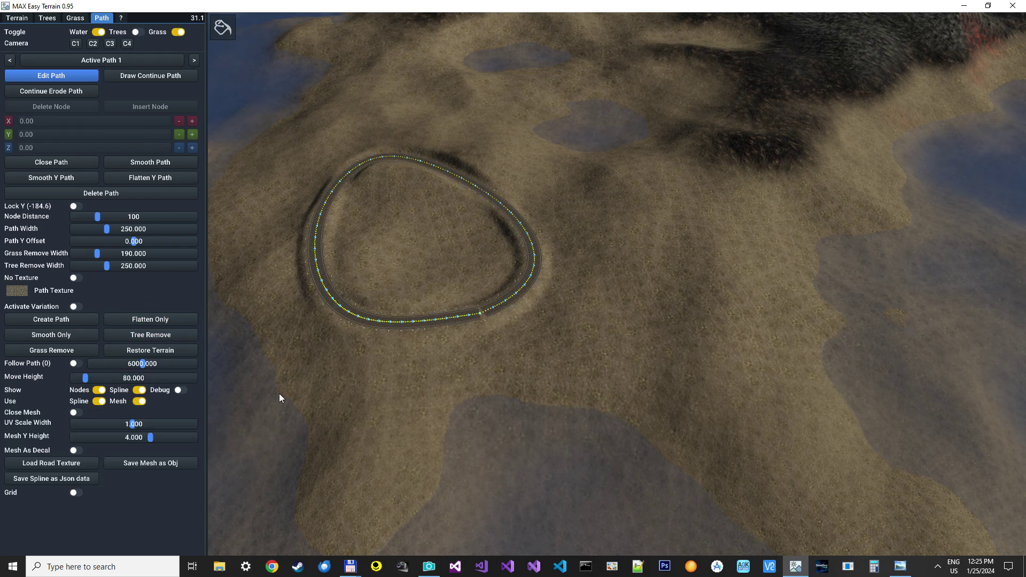
click(75, 411)
right_drag(261, 365, 214, 331)
key(w)
right_drag(396, 347, 381, 333)
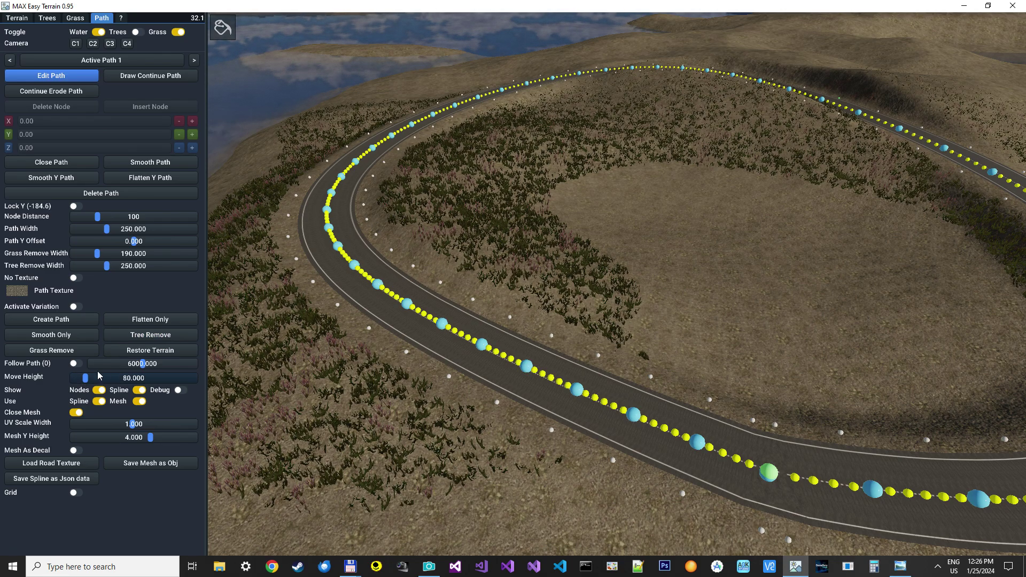
- Hide the path's spline and node markers, and lower the road mesh's UV Scale Width
click(140, 390)
click(98, 391)
drag(133, 424, 77, 431)
- Examine the road mesh and the surrounding volcanic island from several viewpoints
key(w)
right_drag(259, 422, 214, 374)
key(w)
right_drag(617, 289, 617, 214)
key(s)
key(w)
key(w)
right_drag(209, 365, 208, 345)
- Turn on Low Poly Mesh for the island terrain and set its polygon count to about 124k
click(24, 21)
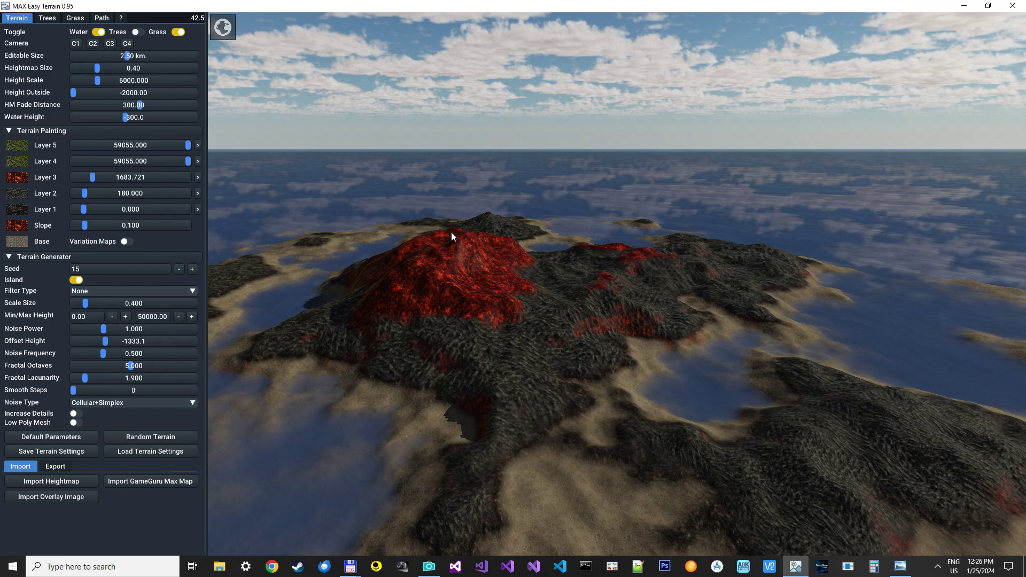
click(73, 423)
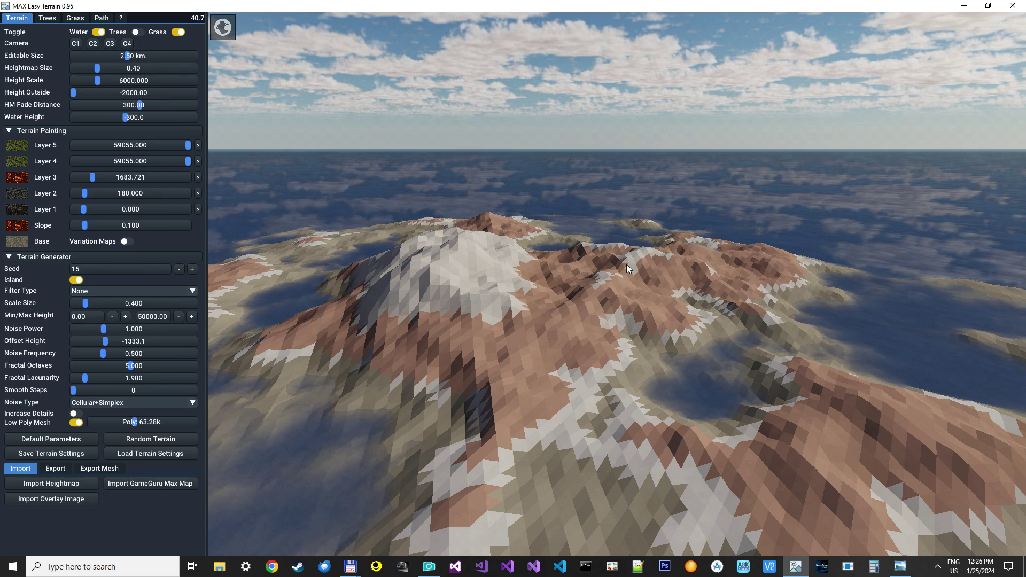
right_drag(626, 264, 670, 317)
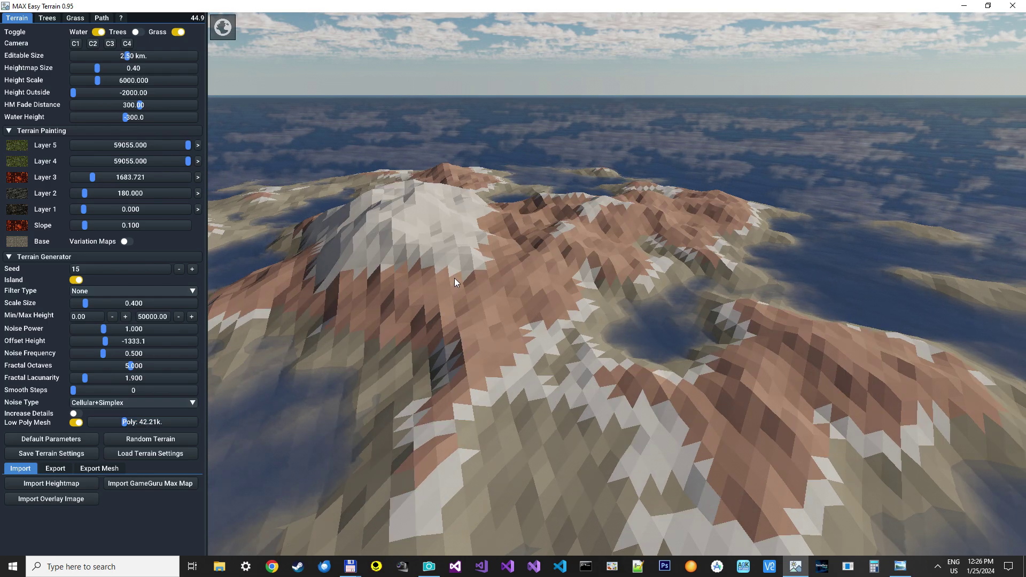
click(154, 422)
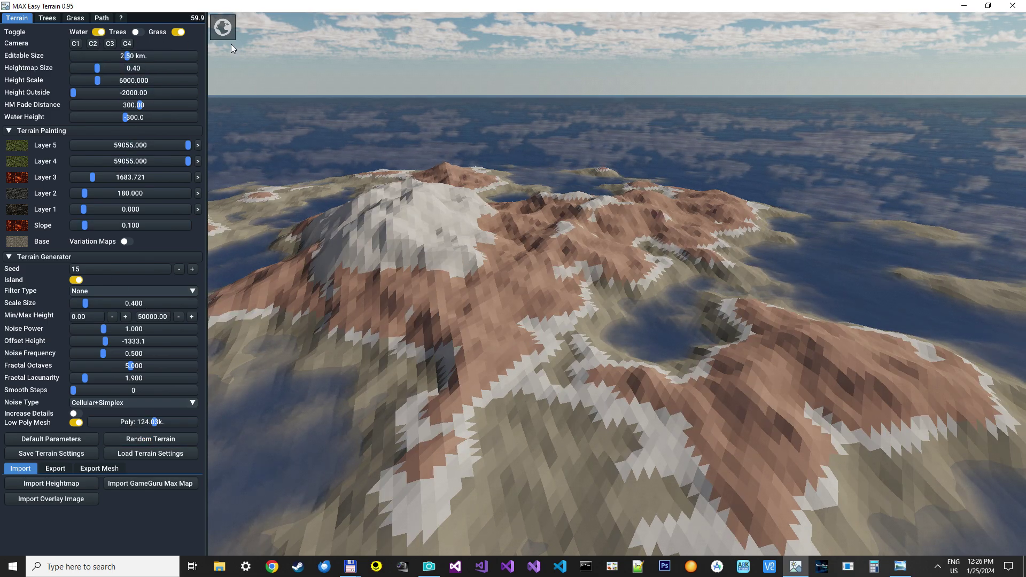
- Close MAX Easy Terrain and switch to the level editor in GameGuru MAX
click(123, 20)
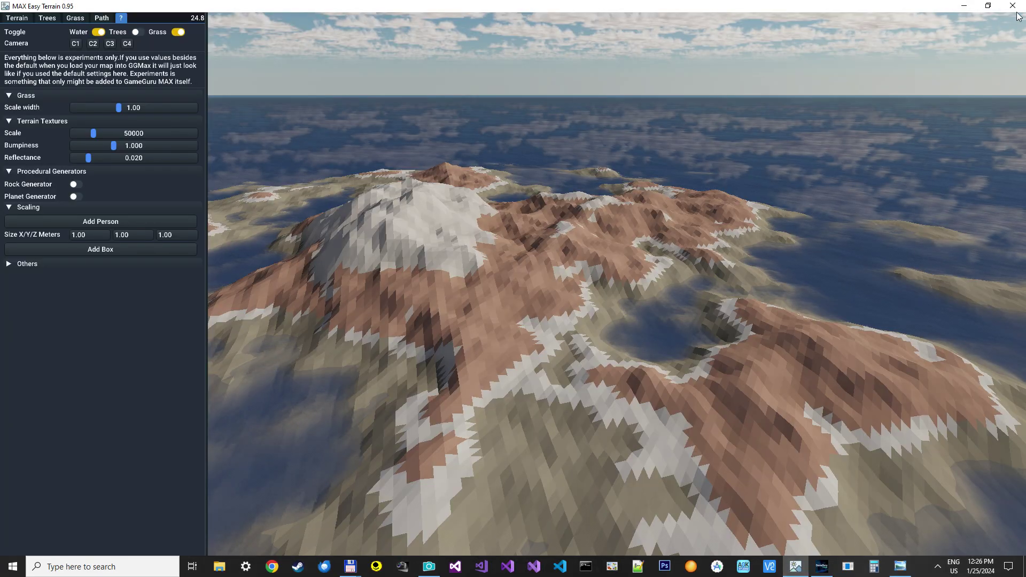
click(1014, 8)
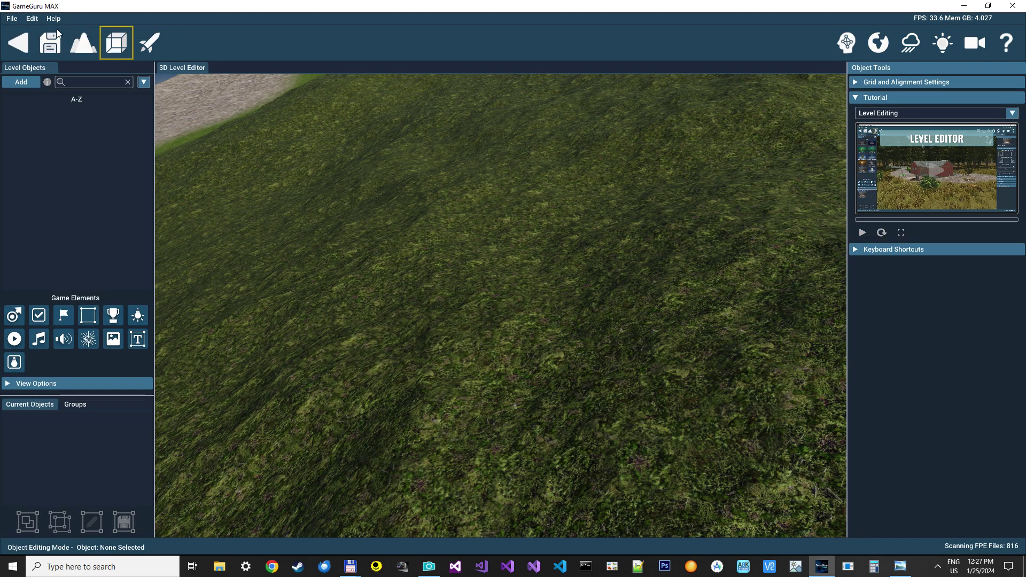
- Add the BluePlanet object from the Object Library and place it on the grass near the riverbank
right_drag(341, 203, 246, 134)
right_drag(432, 245, 433, 270)
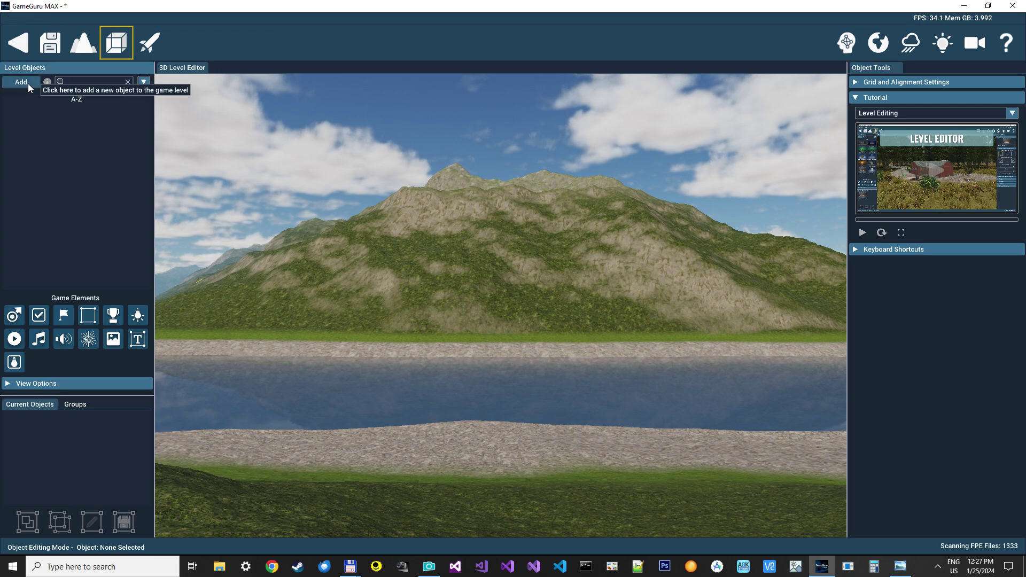
click(23, 83)
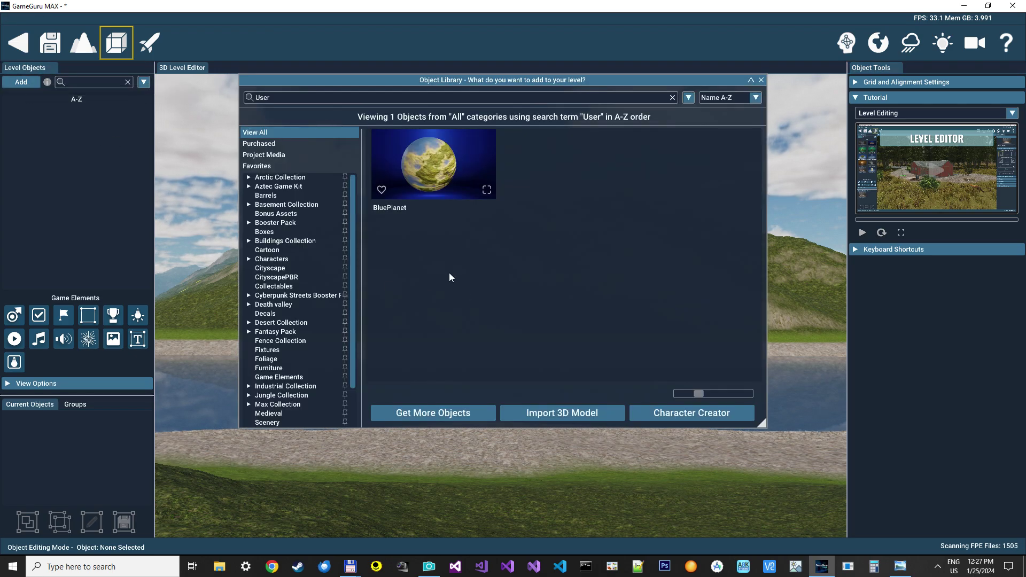
click(437, 163)
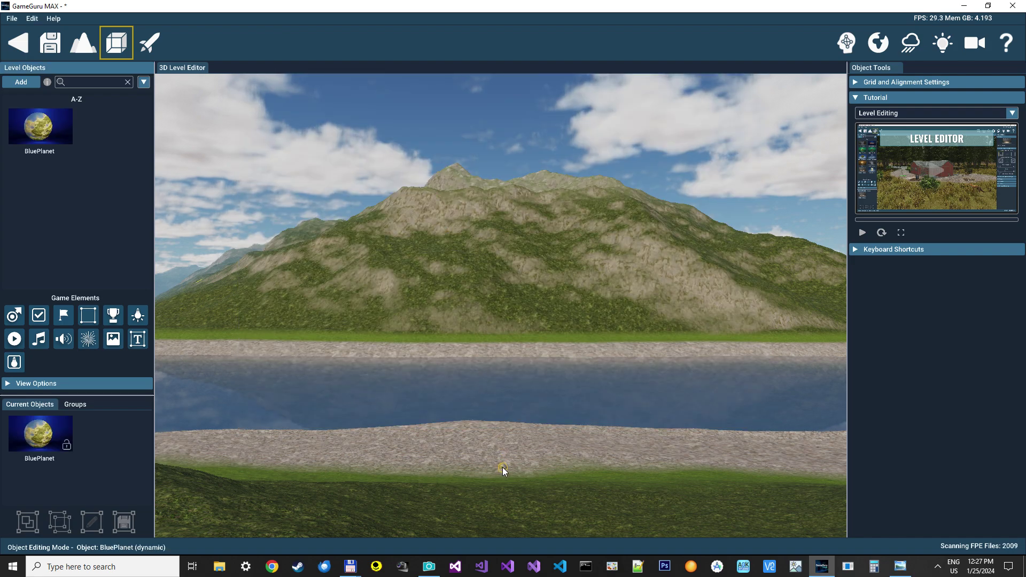
click(503, 490)
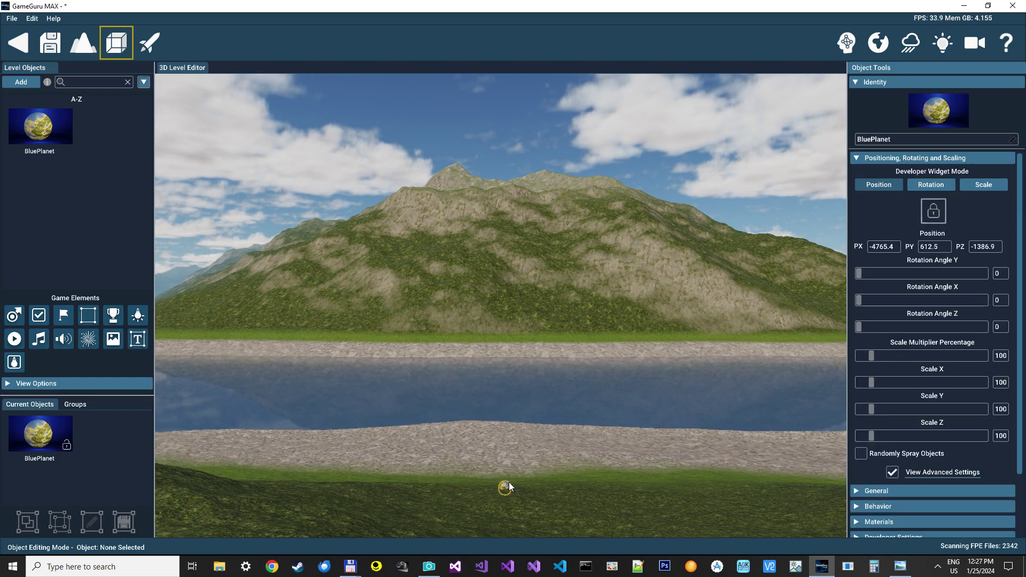
- Select the placed BluePlanet and raise it vertically above the riverbank
click(507, 480)
drag(509, 425, 531, 385)
right_drag(530, 385, 469, 400)
key(w)
key(w)
key(s)
key(a)
key(d)
key(s)
- Set the BluePlanet's position to PX -50000, PY 60000 and PZ -50000
click(927, 247)
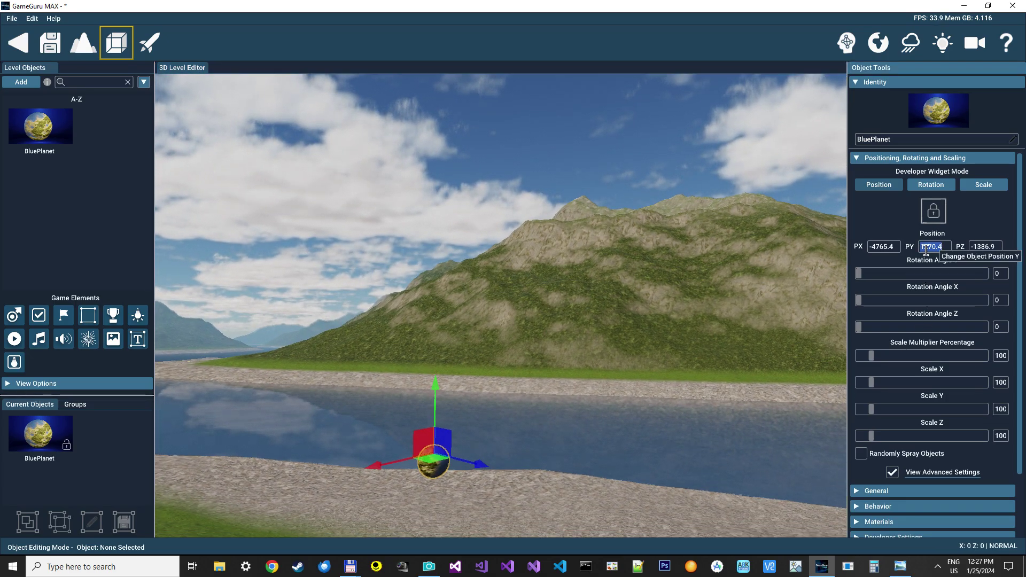
text(67)
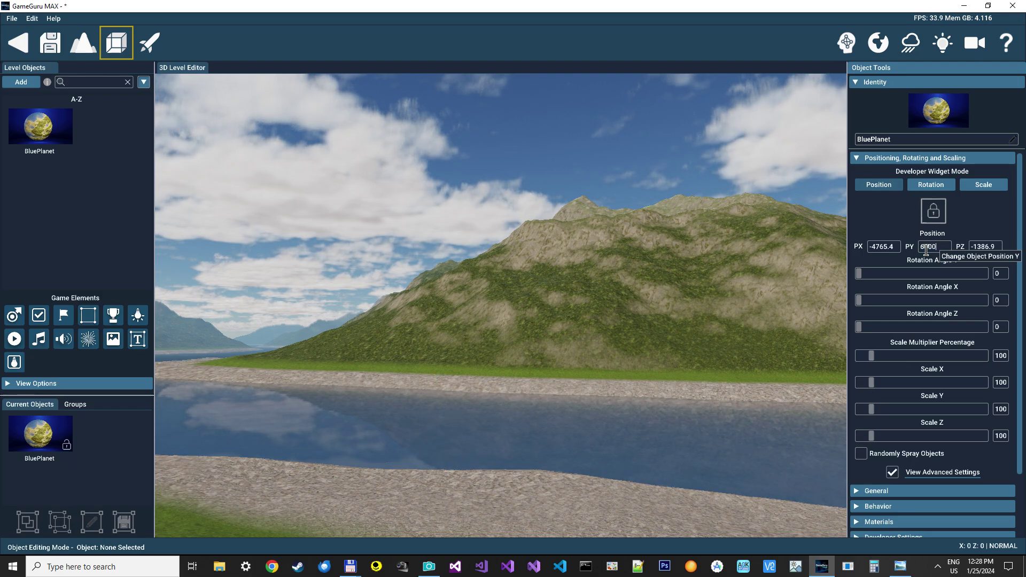
right_drag(481, 338, 481, 144)
click(884, 246)
text(-50000)
key(Return)
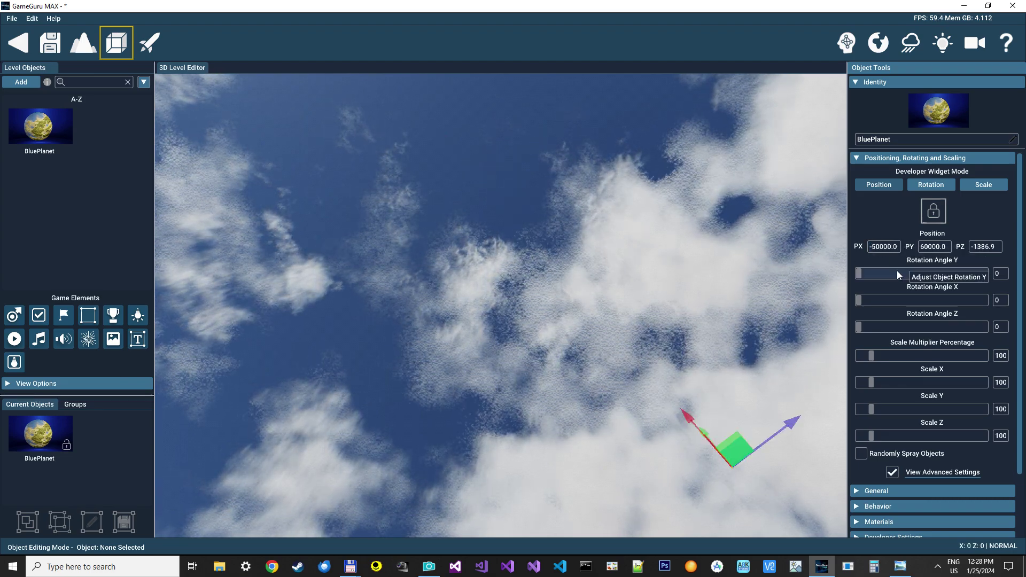
click(992, 244)
text(-50000)
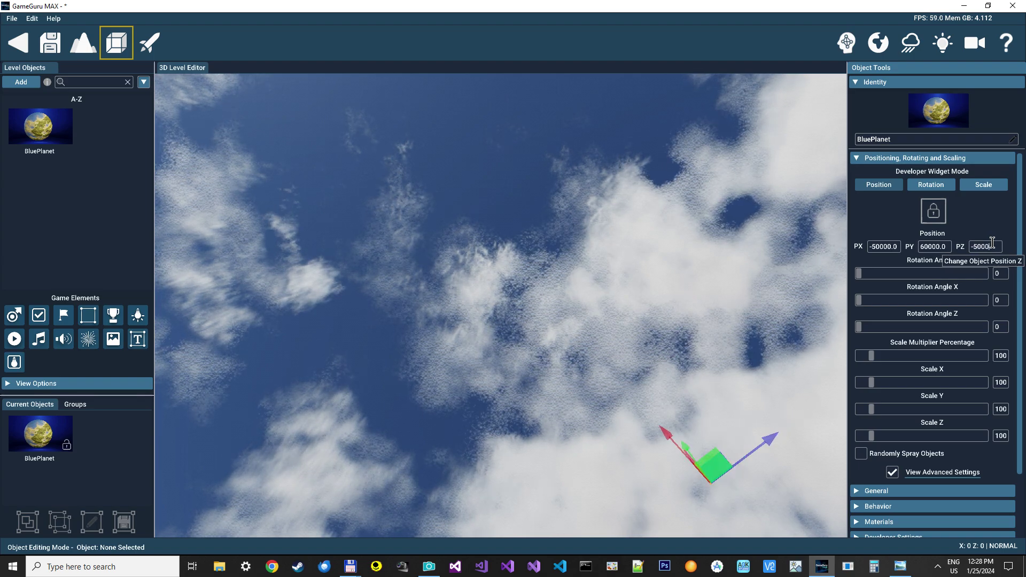
key(Return)
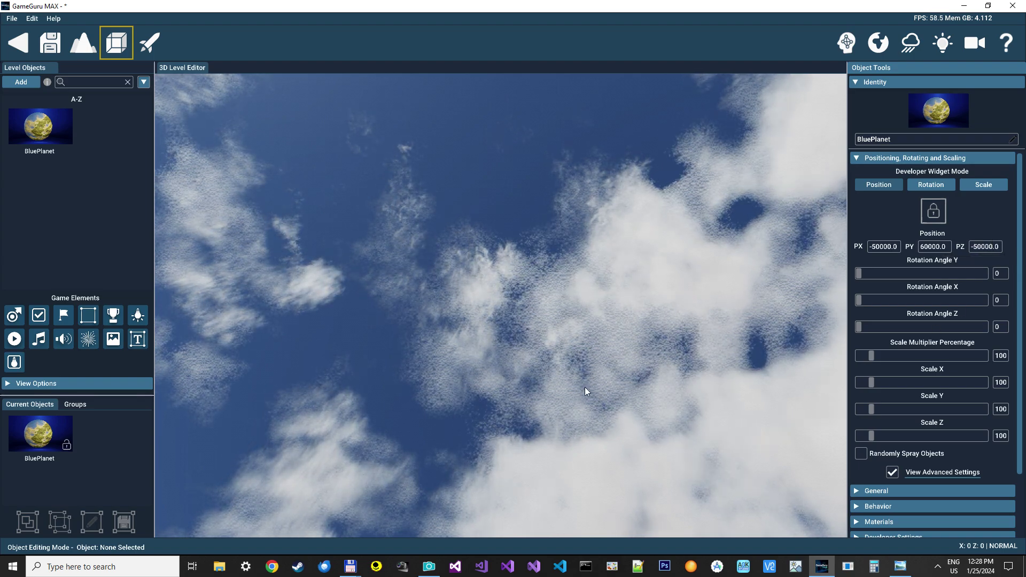
- Try enlarging the BluePlanet with scale multipliers of 40000, 14000 and 24000 percent, ending at 34000 percent
right_drag(513, 396, 710, 417)
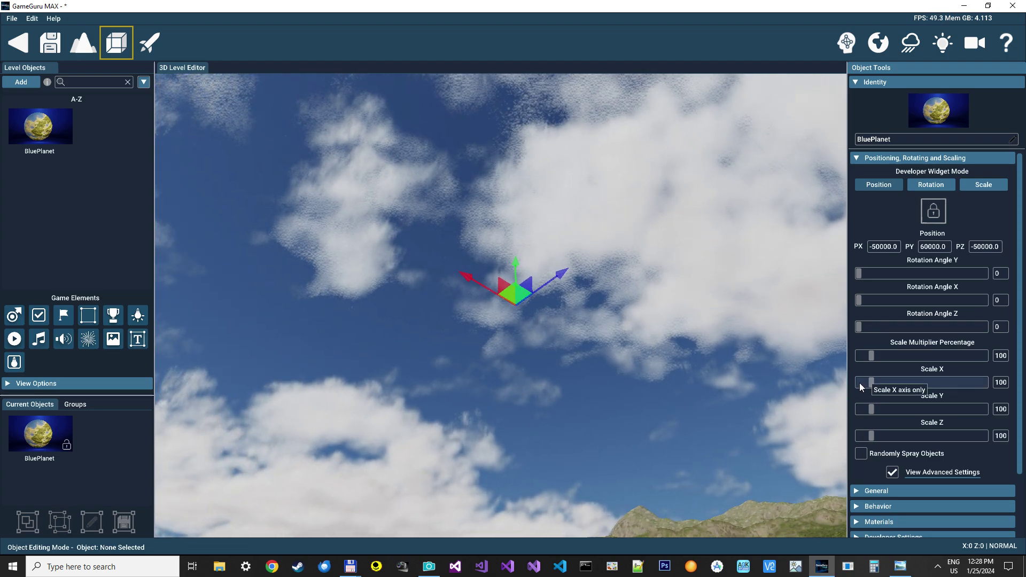
drag(872, 357, 1024, 349)
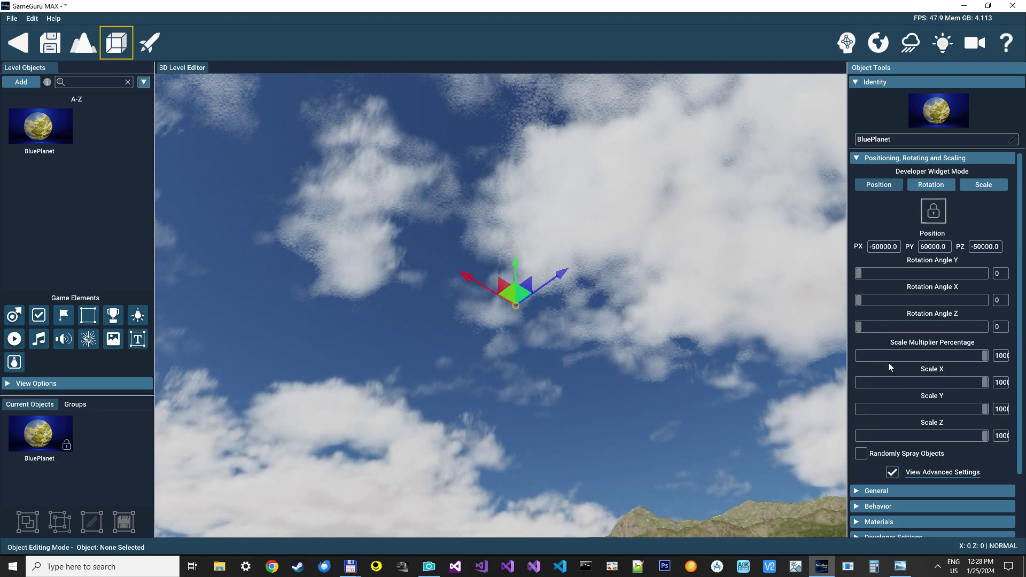
text(40000)
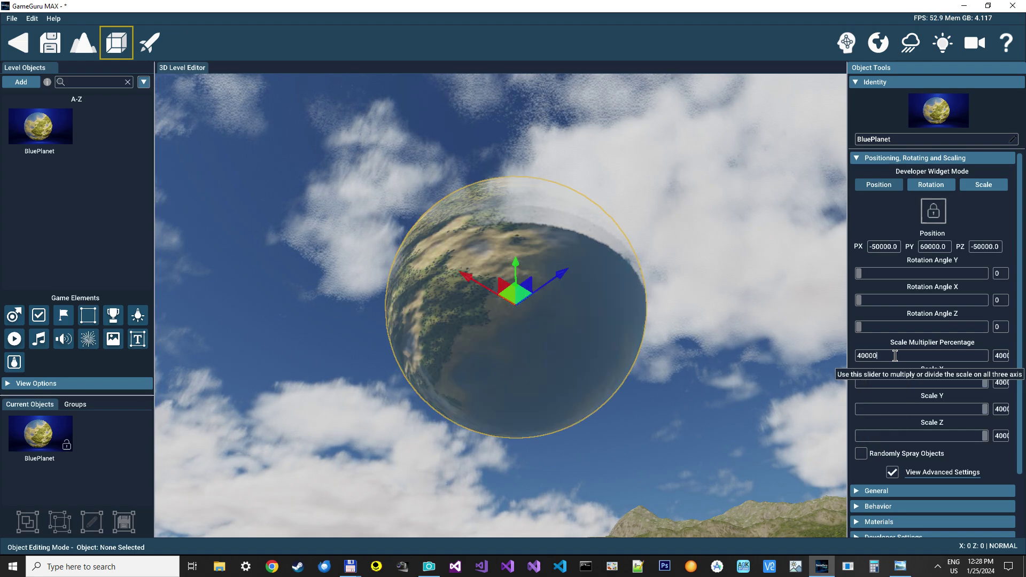
key(BackSpace)
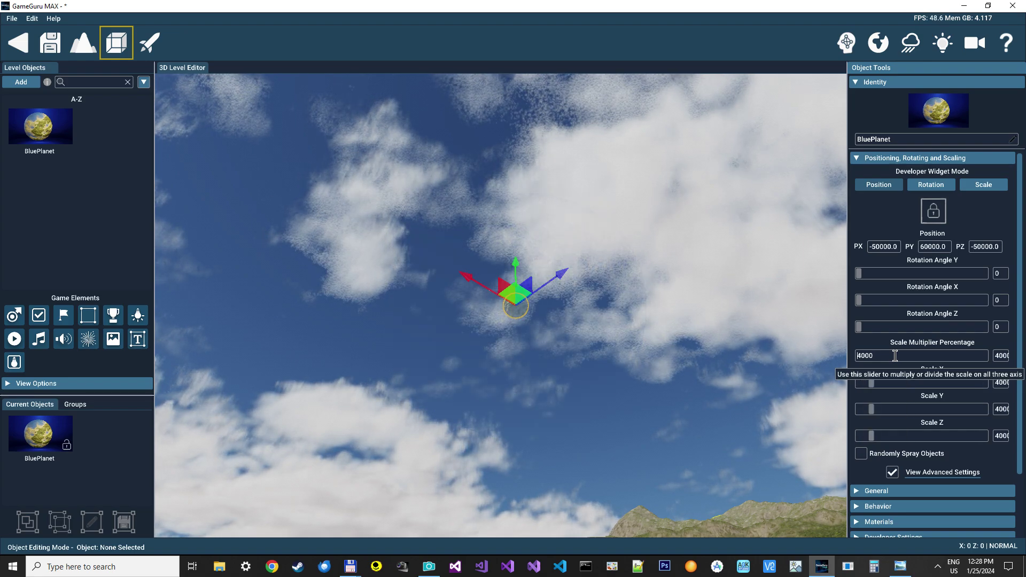
key(Home)
text(1)
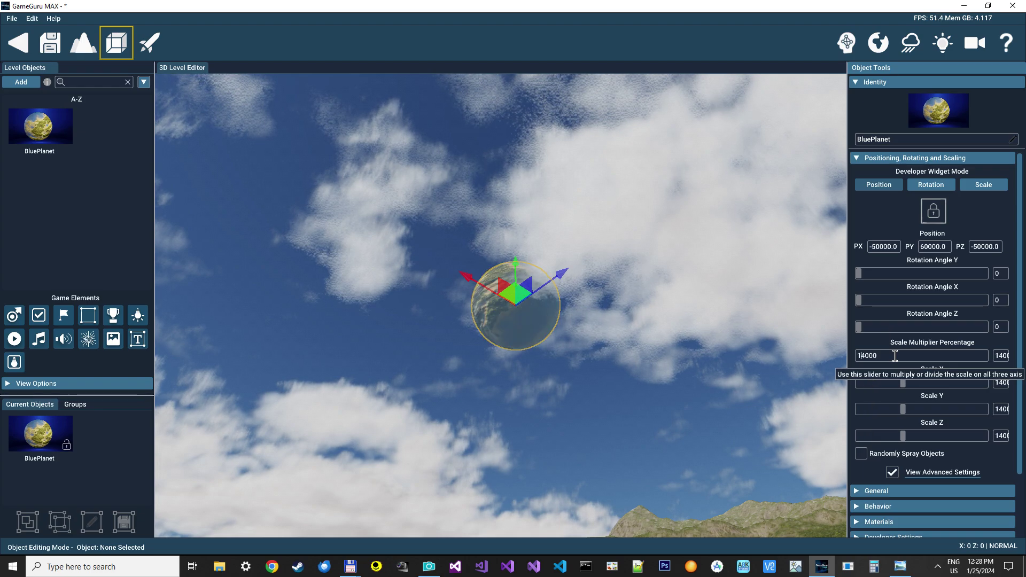
key(BackSpace)
text(2)
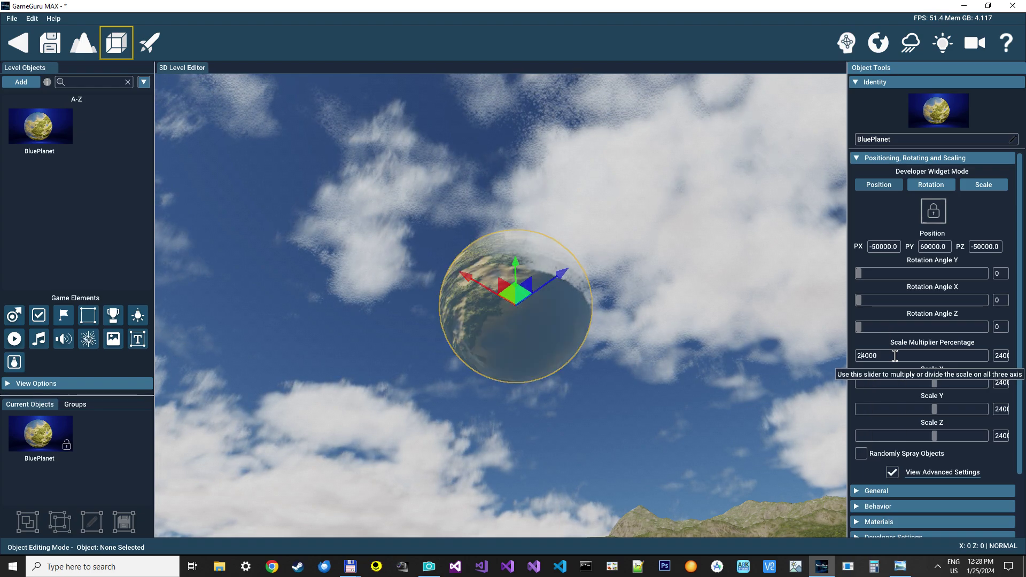
key(BackSpace)
text(3)
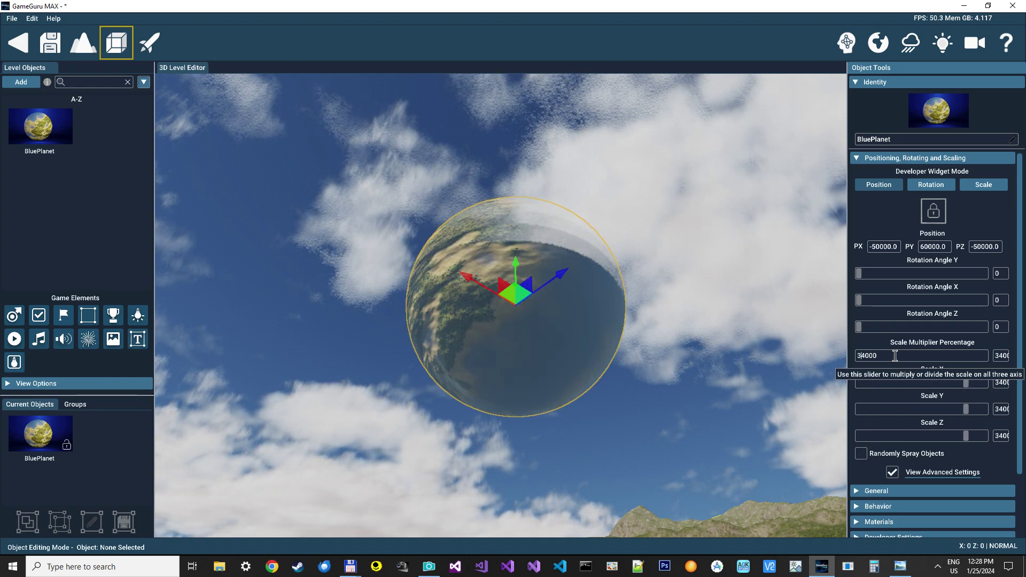
key(Return)
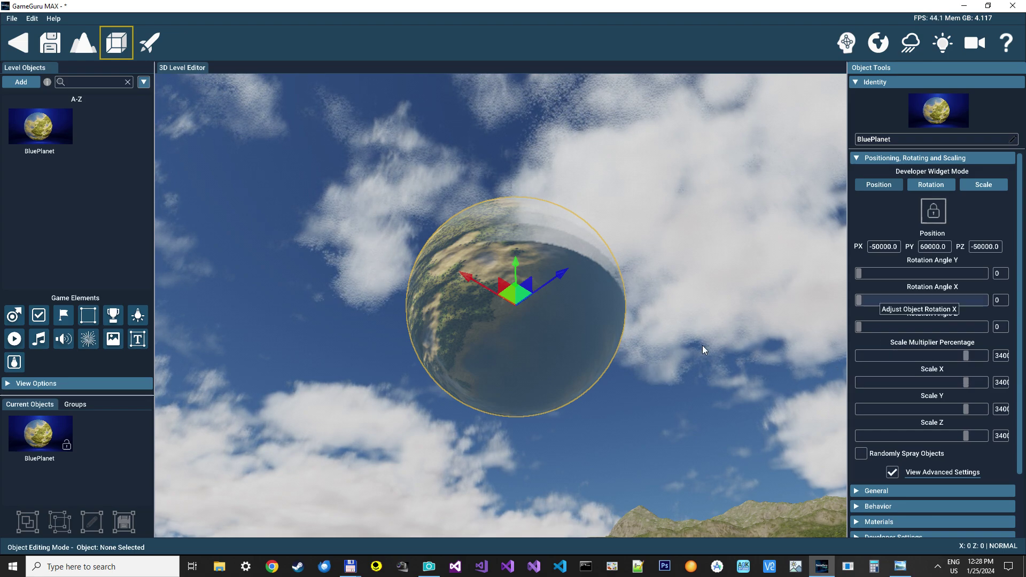
- Set the BluePlanet's scale multiplier to 8000 percent
mouse_move(590, 375)
right_down()
mouse_move(591, 449)
mouse_move(591, 375)
right_up()
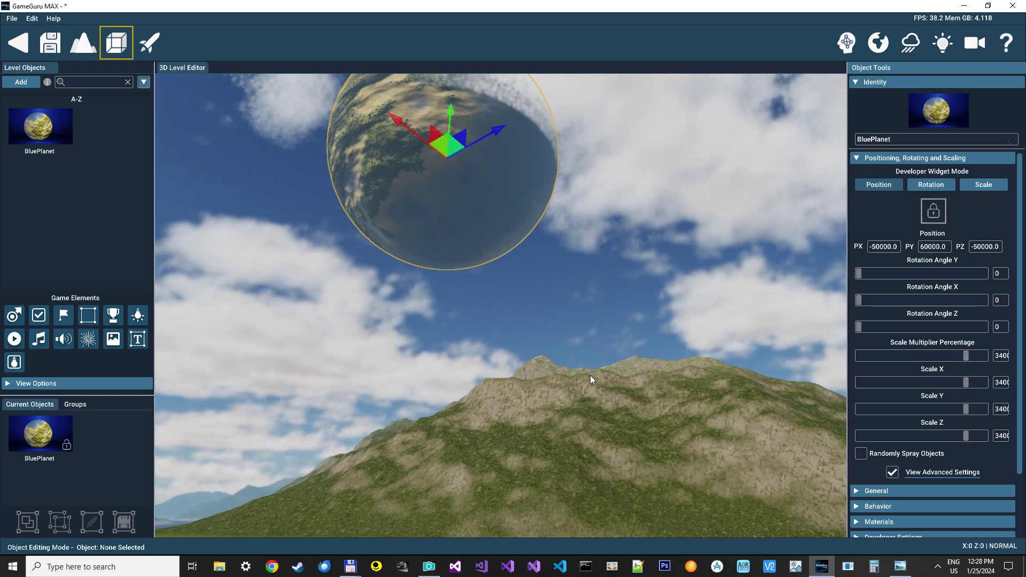
click(497, 131)
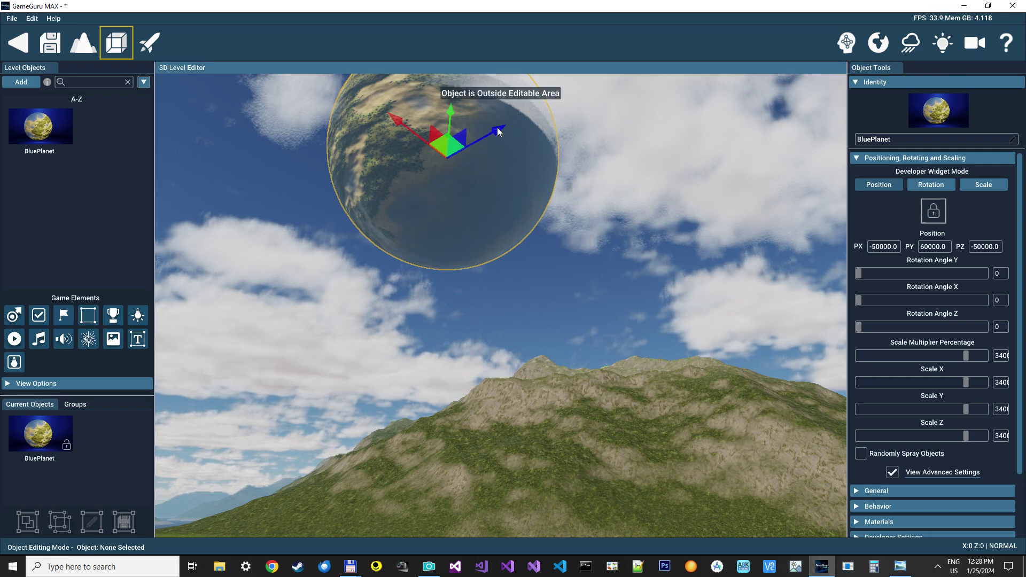
right_drag(477, 200, 595, 215)
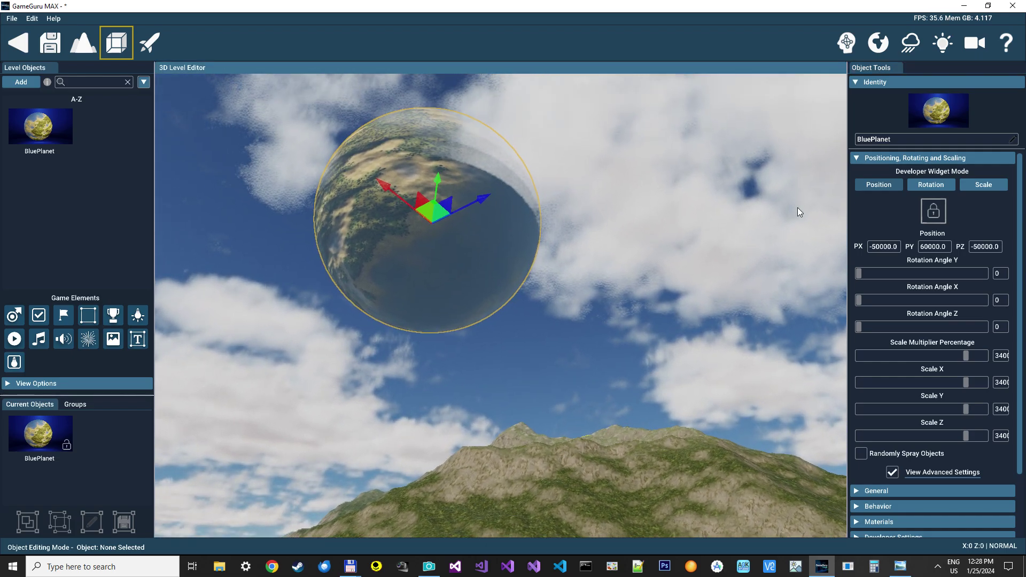
ctrl+click(954, 356)
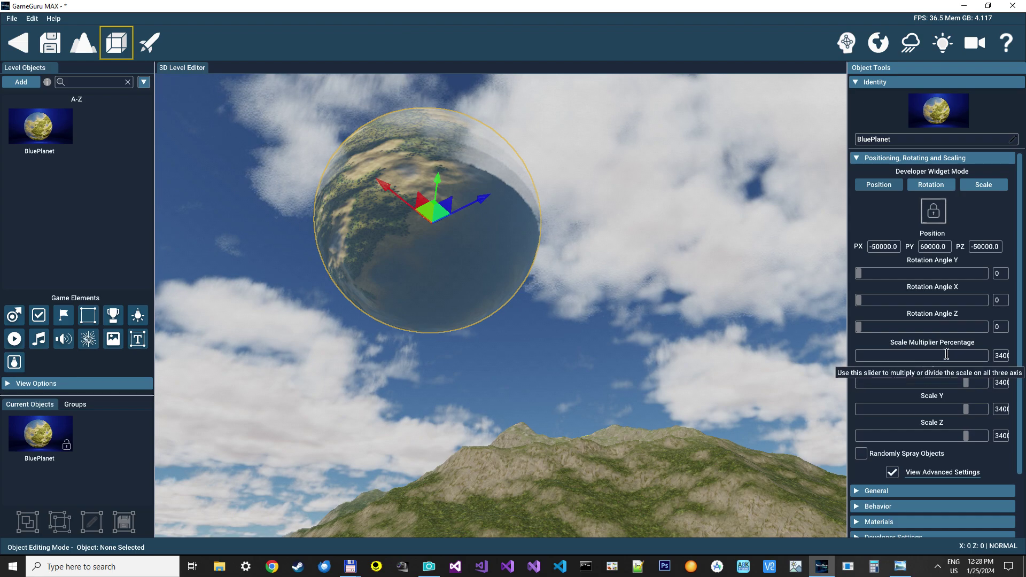
text(3000)
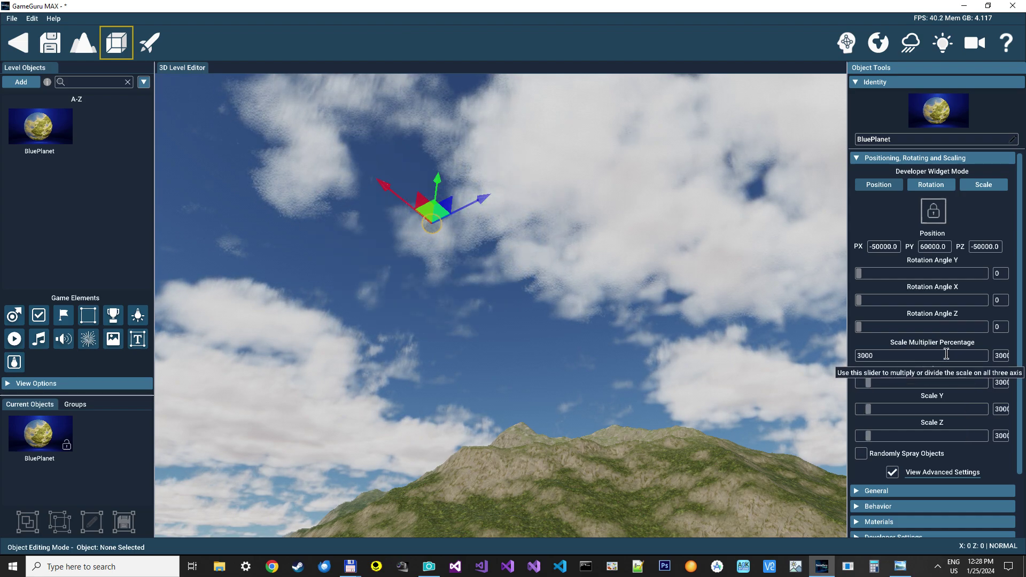
key(Delete)
text(9)
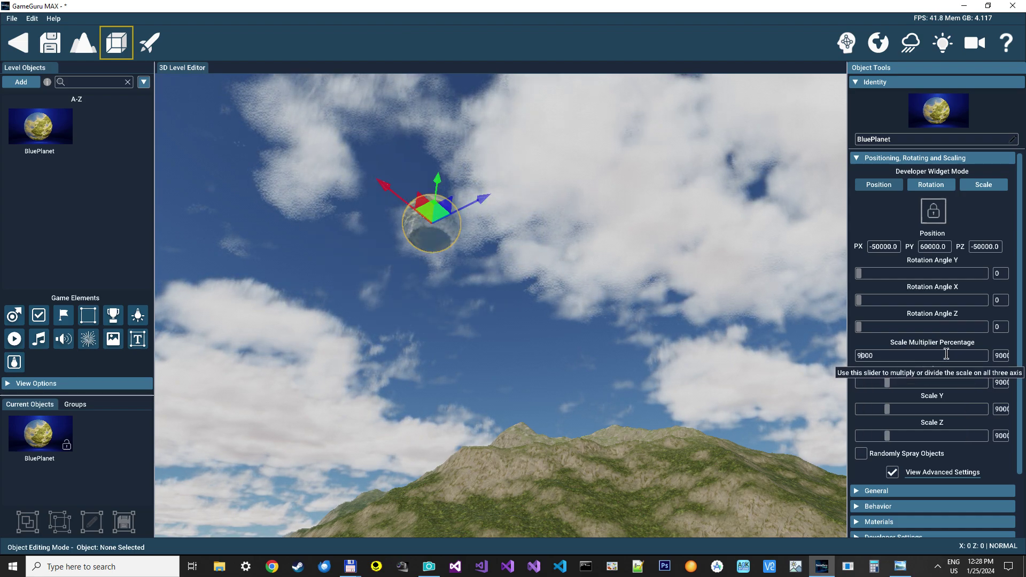
key(BackSpace)
text(8)
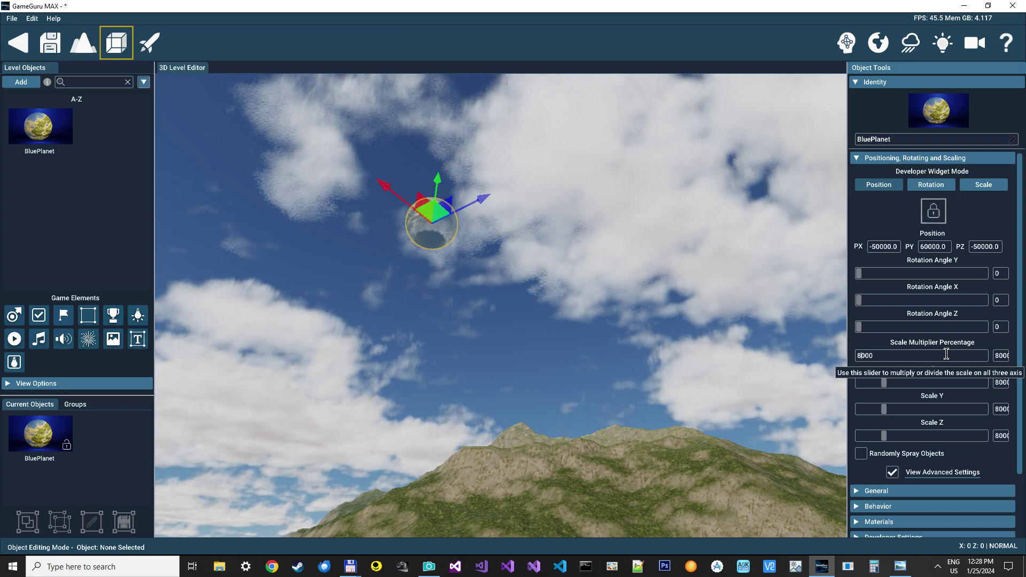
key(Return)
- Set the BluePlanet's position to PX -40000, PY 50000 and PZ -40000
click(920, 246)
click(921, 245)
key(Delete)
text(5)
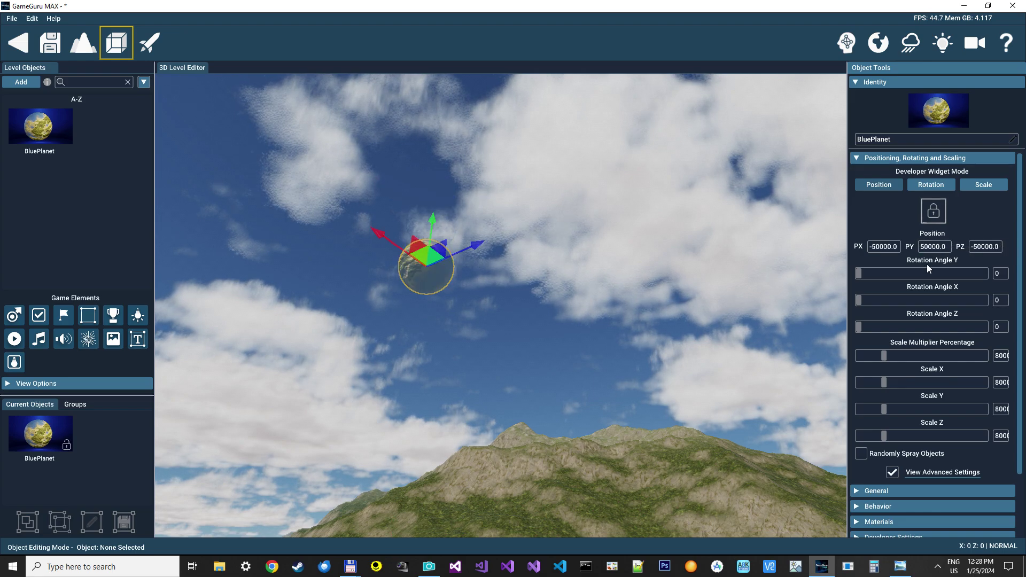
click(875, 243)
text(-40000)
key(Return)
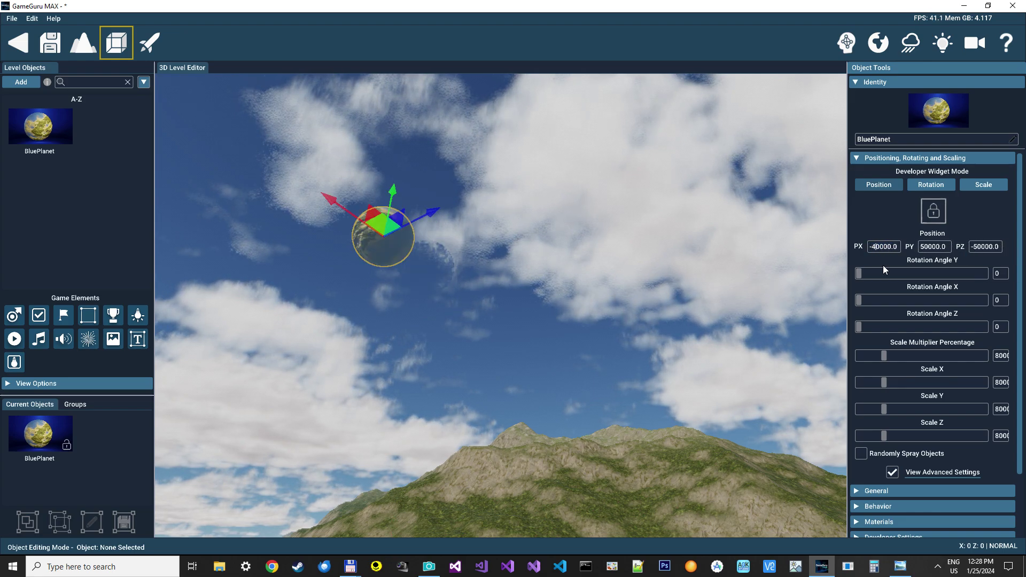
click(972, 246)
click(973, 247)
key(Delete)
text(4)
key(Return)
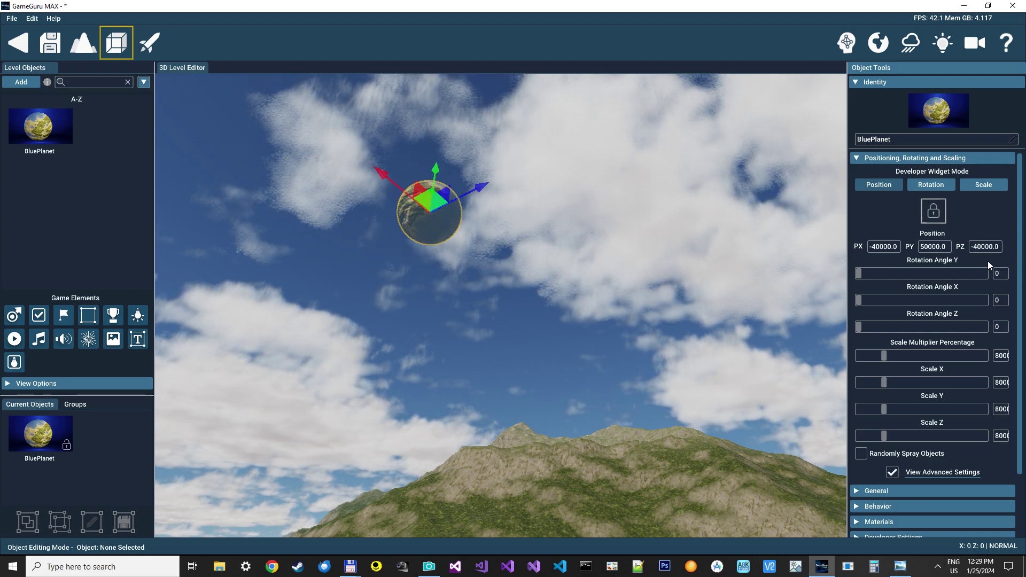
- Raise the upper limit of the fog range to 100 in the weather settings
right_drag(509, 232, 567, 214)
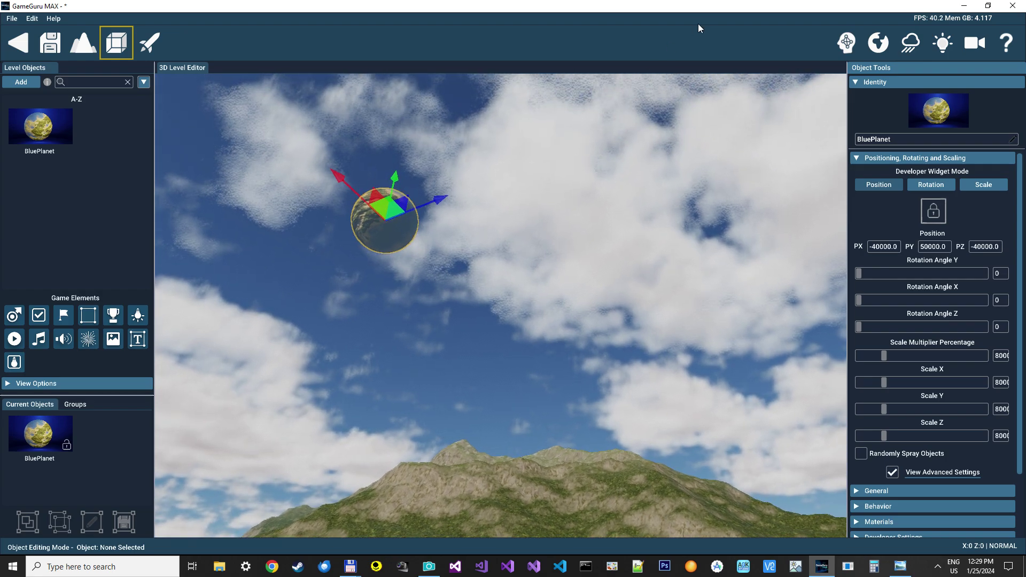
click(910, 42)
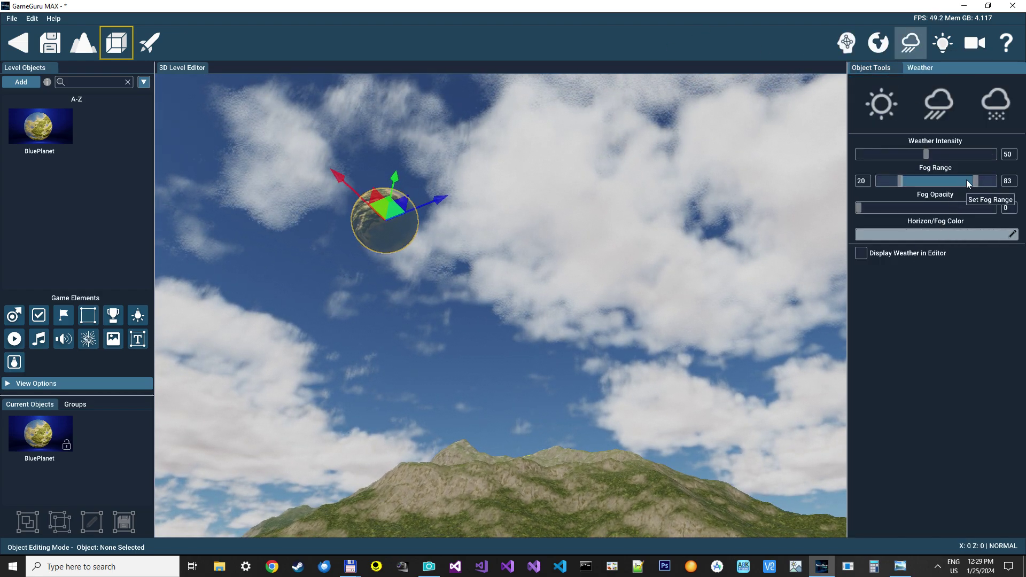
click(878, 43)
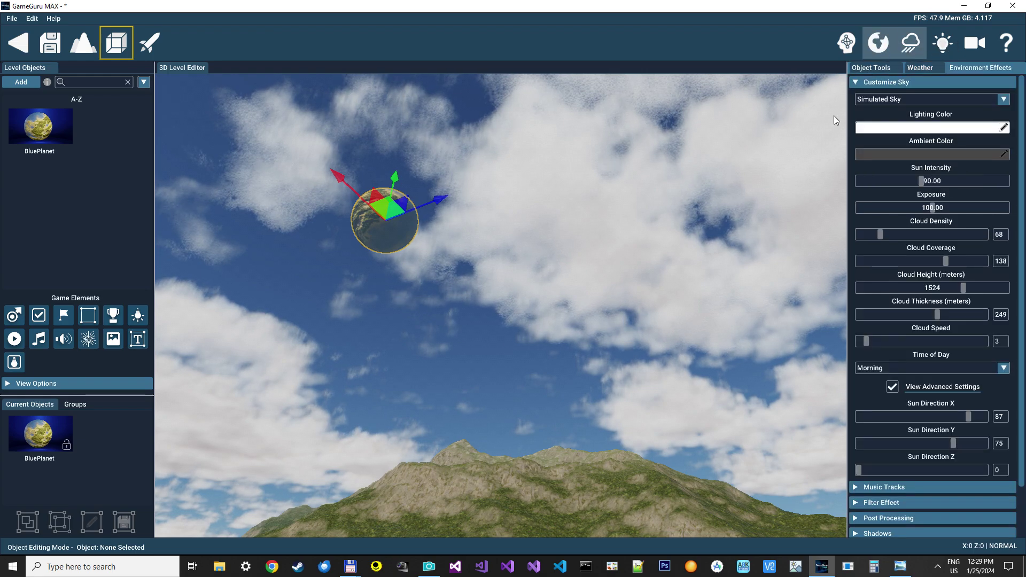
click(909, 68)
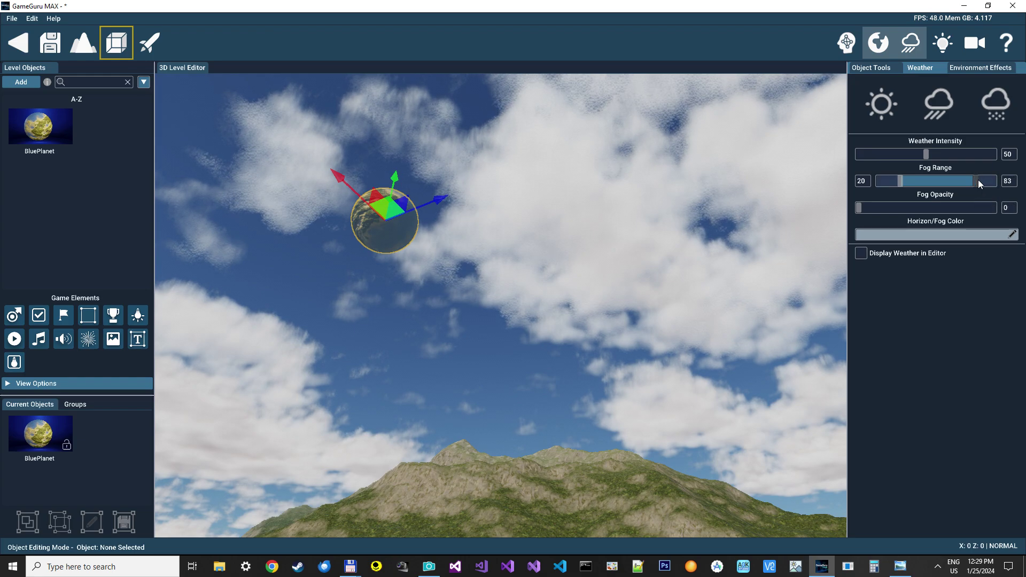
drag(980, 183, 1010, 181)
double_click(1008, 182)
text(20)
- Lower the BluePlanet vertically so it hangs closer above the mountain
mouse_move(497, 280)
right_down()
mouse_move(496, 298)
mouse_move(496, 287)
right_up()
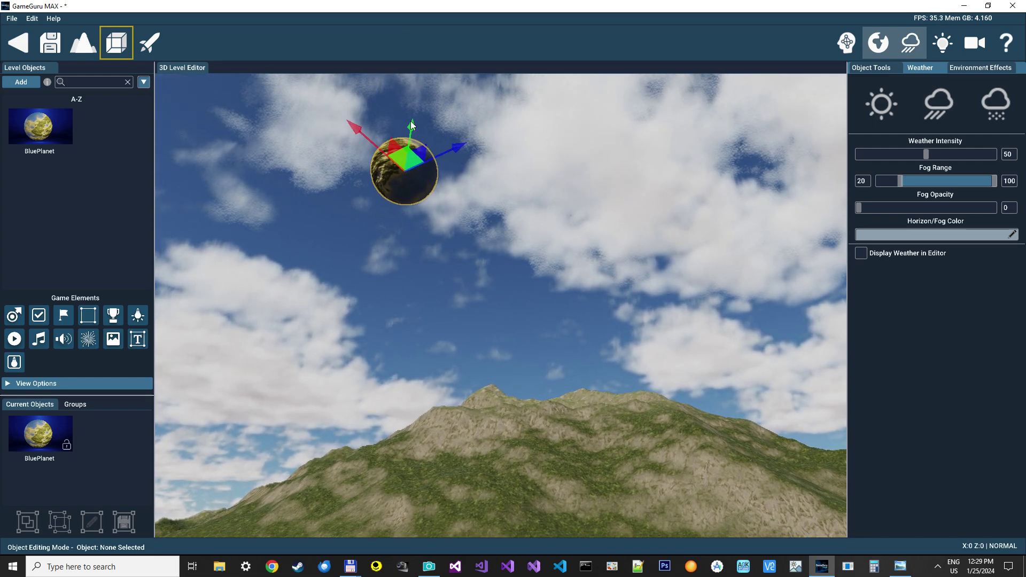
drag(411, 125, 396, 173)
mouse_move(459, 235)
right_down()
mouse_move(588, 234)
mouse_move(615, 253)
mouse_move(452, 231)
mouse_move(460, 234)
right_up()
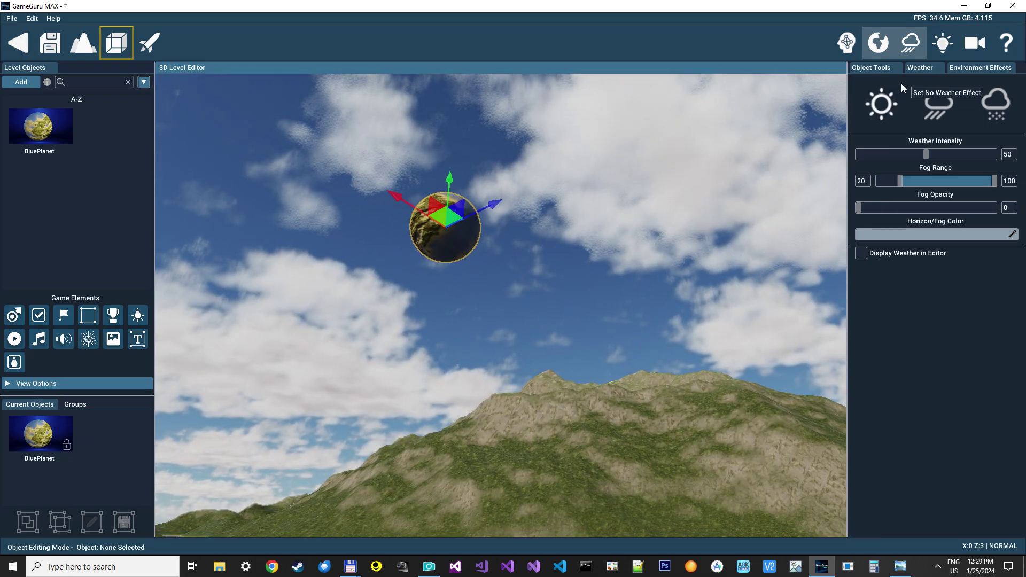
- Close the weather settings and go to the Always Active option in the BluePlanet's general object settings
click(903, 42)
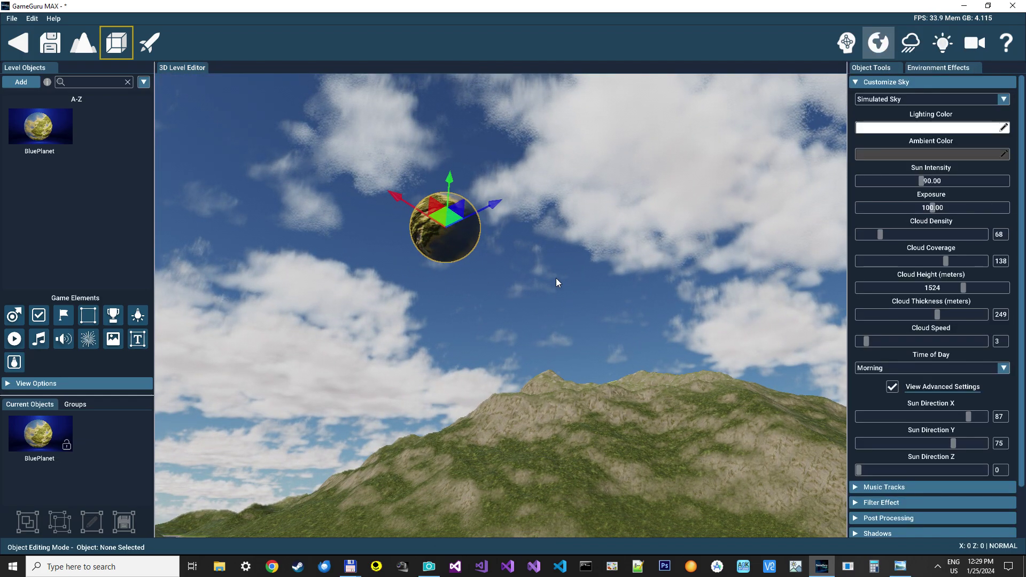
click(872, 68)
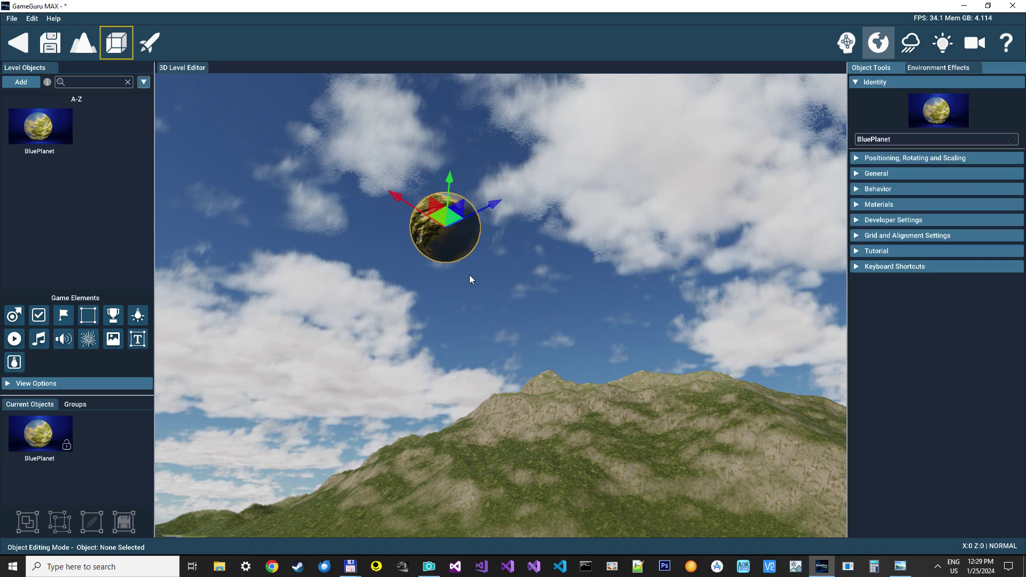
mouse_move(470, 277)
right_down()
mouse_move(319, 346)
mouse_move(268, 337)
mouse_move(426, 281)
mouse_move(465, 293)
mouse_move(474, 277)
mouse_move(477, 290)
right_up()
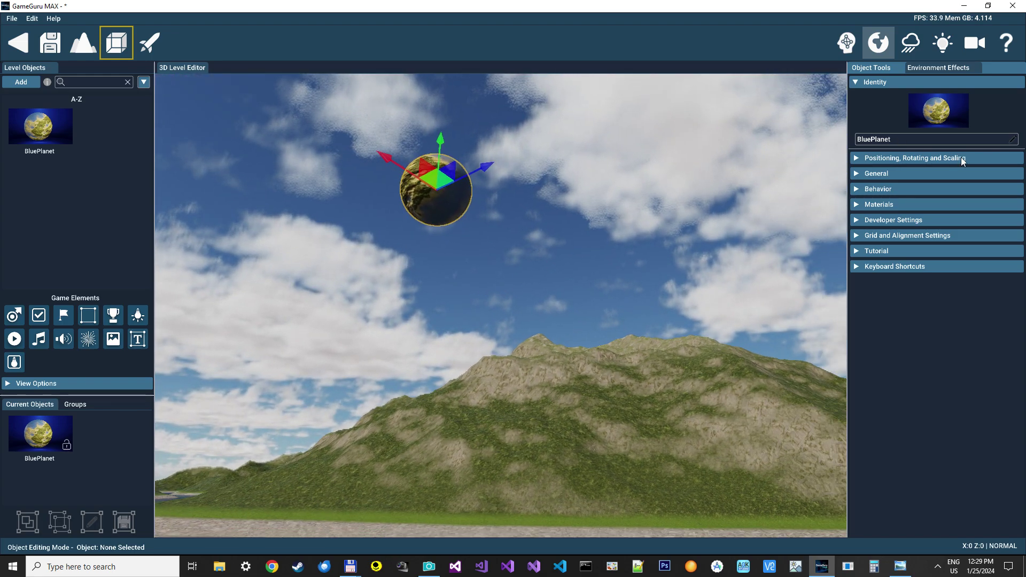
click(879, 174)
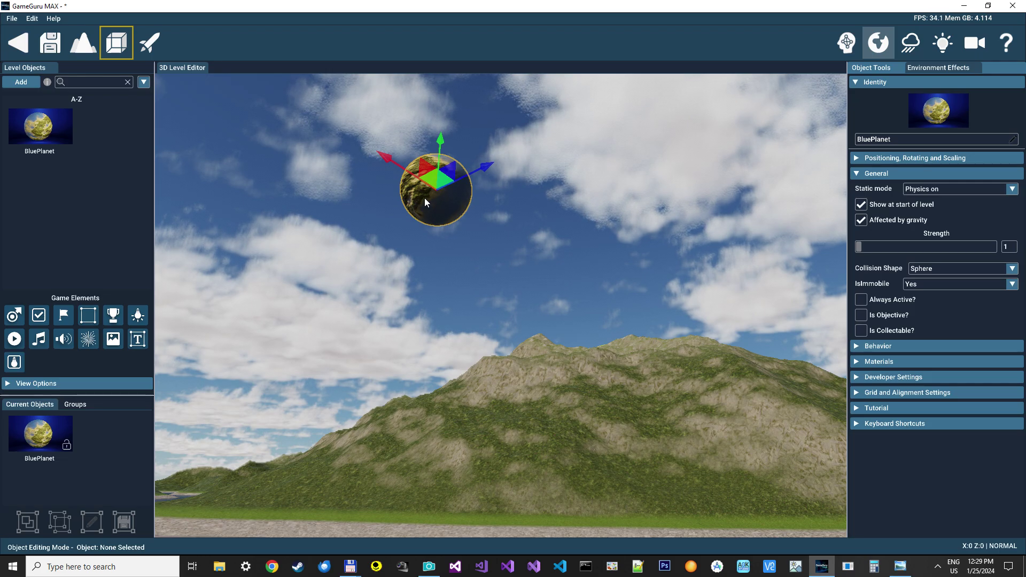
click(881, 299)
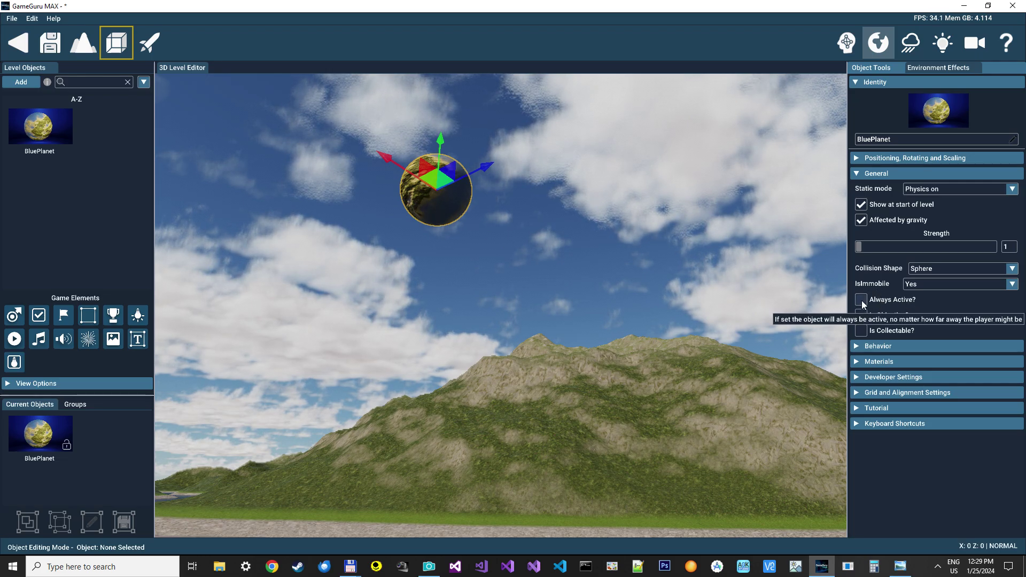
- Assign the Add Fx behavior from the Behavior Library to the BluePlanet
click(881, 347)
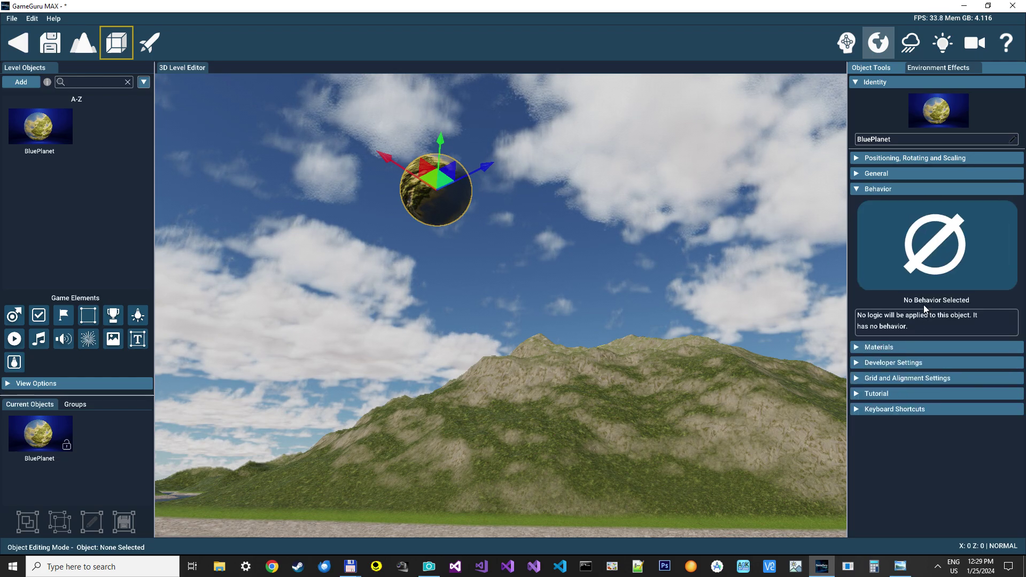
click(937, 266)
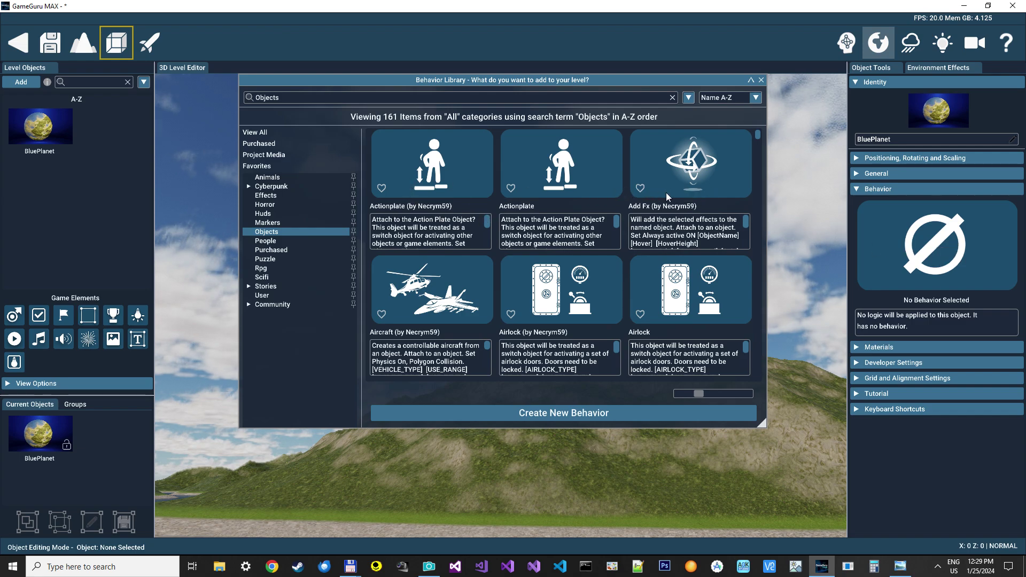
click(695, 168)
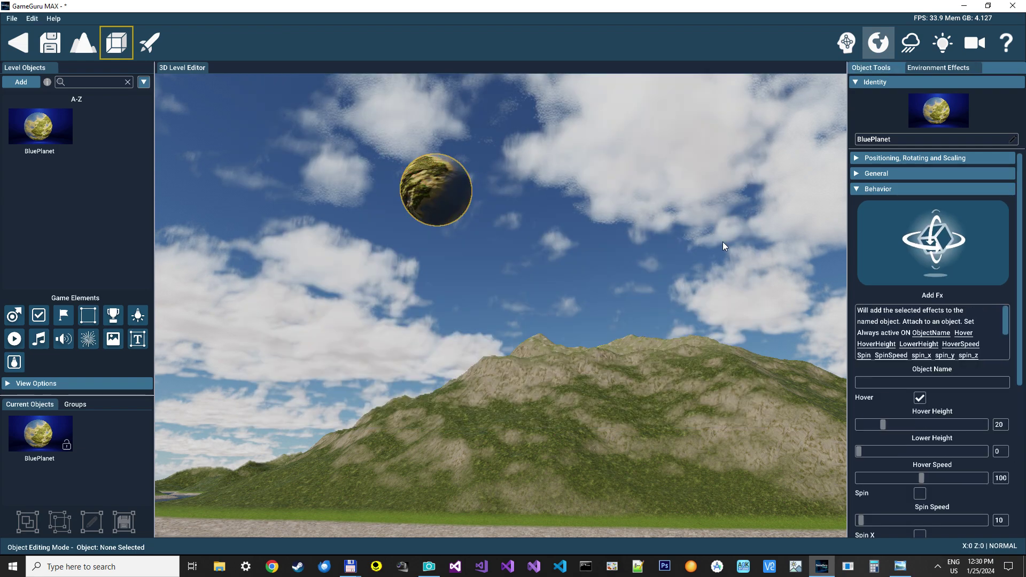
- Set the Add Fx behavior's object name to BluePlanet and turn off its Hover effect
double_click(892, 139)
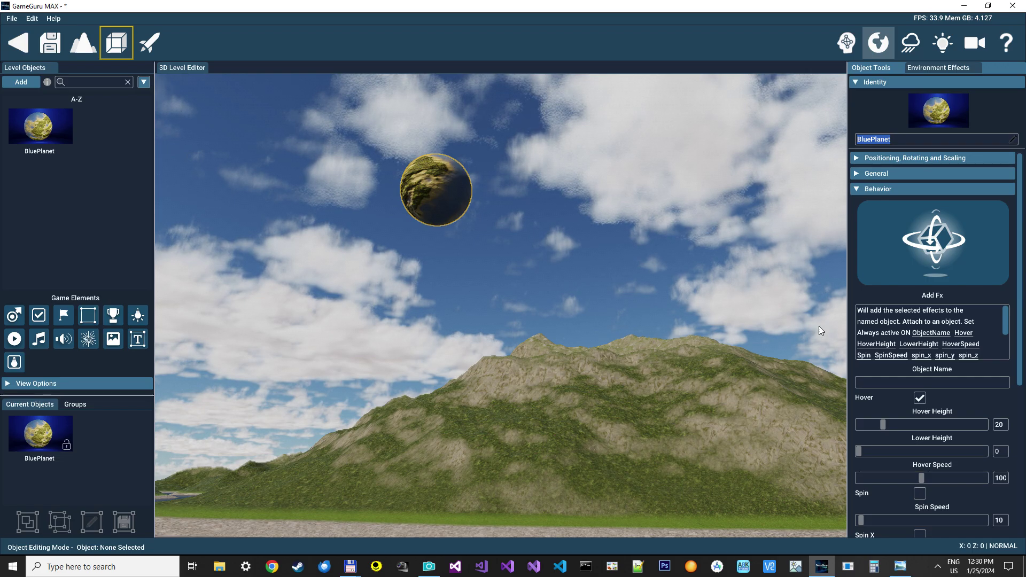
click(906, 380)
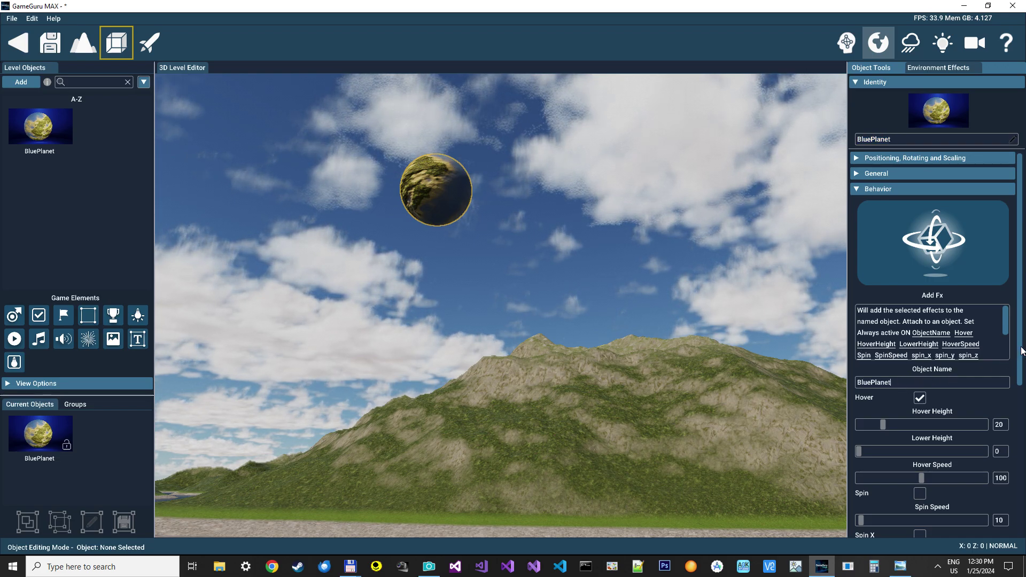
scroll(1022, 361, down, 5)
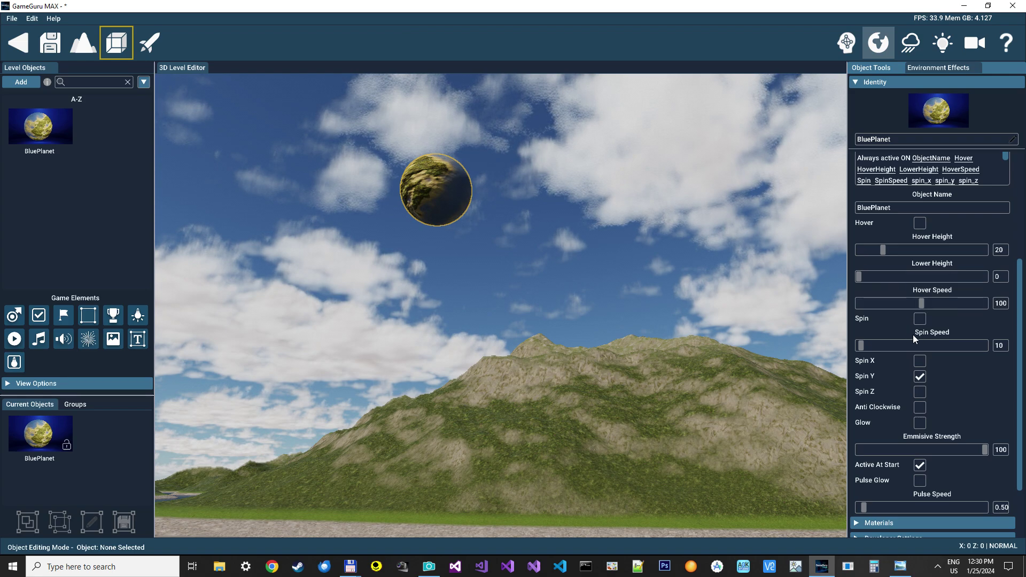
- Turn on the Spin effect in the BluePlanet's Add Fx behavior
scroll(1019, 356, down, 2)
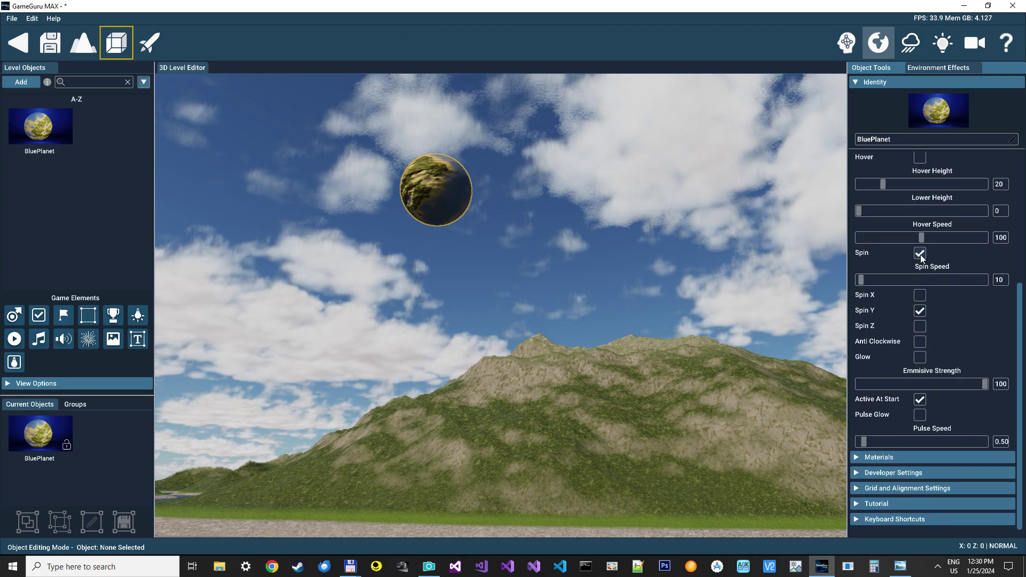
- Place a Player Start Position on the grassy riverbank facing the mountain
right_drag(598, 267, 550, 469)
click(15, 316)
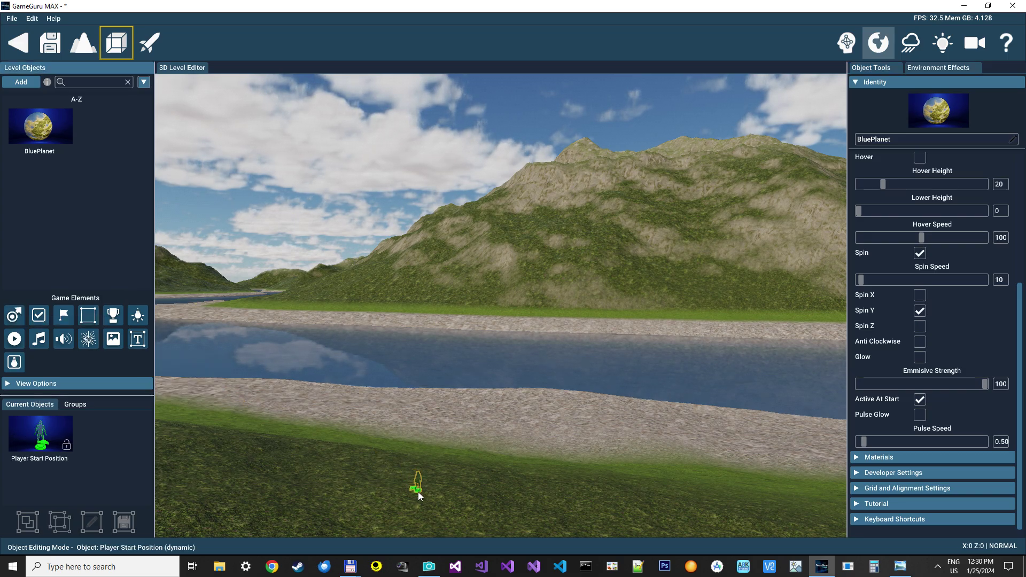
click(441, 492)
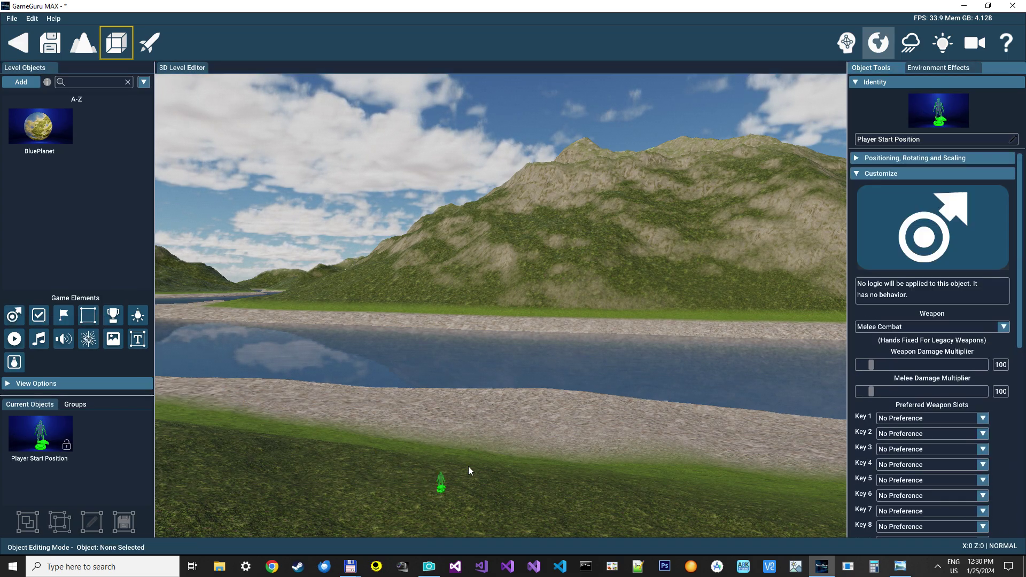
- Set the Player Start Position's weapon to No Weapon
click(894, 327)
scroll(888, 348, up, 3)
click(890, 339)
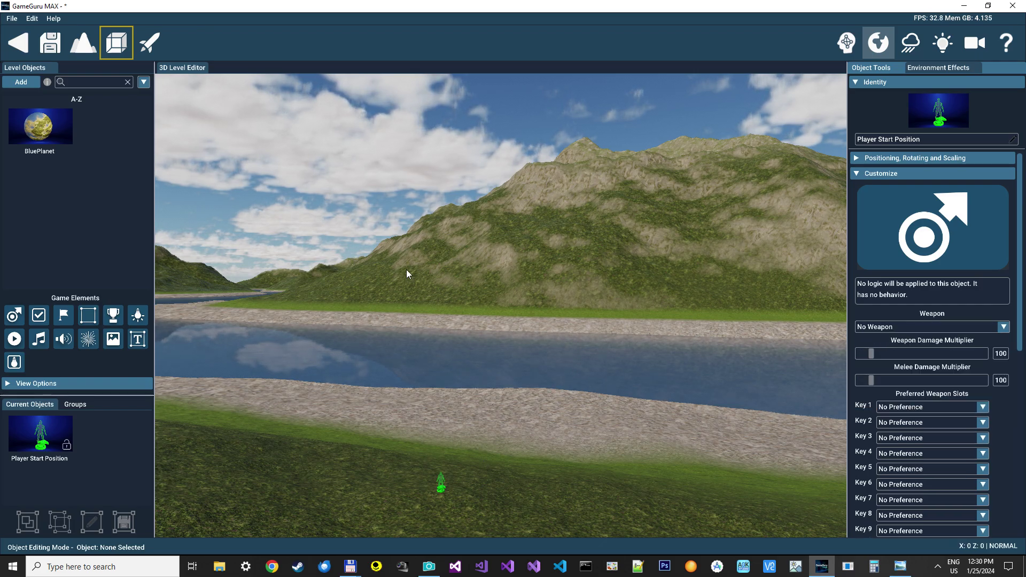
- Test the level in play mode from a view that takes in the planet above the mountain
right_drag(390, 259, 393, 214)
right_drag(306, 207, 306, 204)
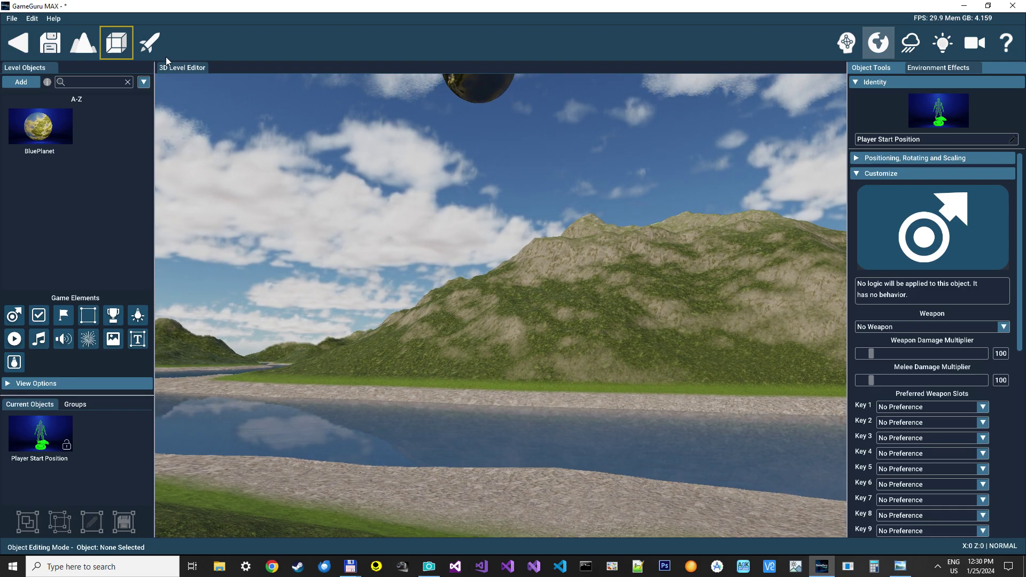
click(149, 42)
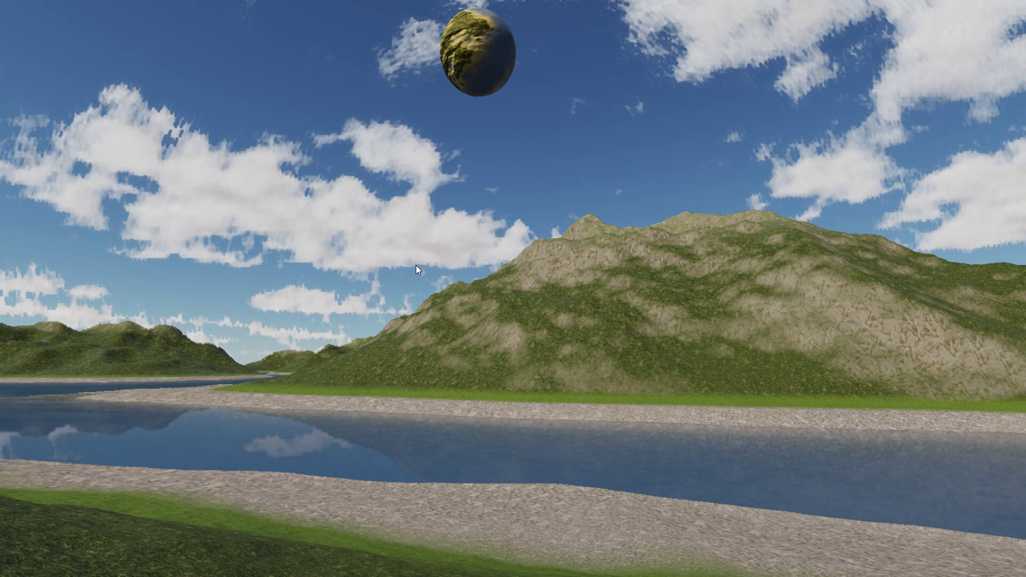